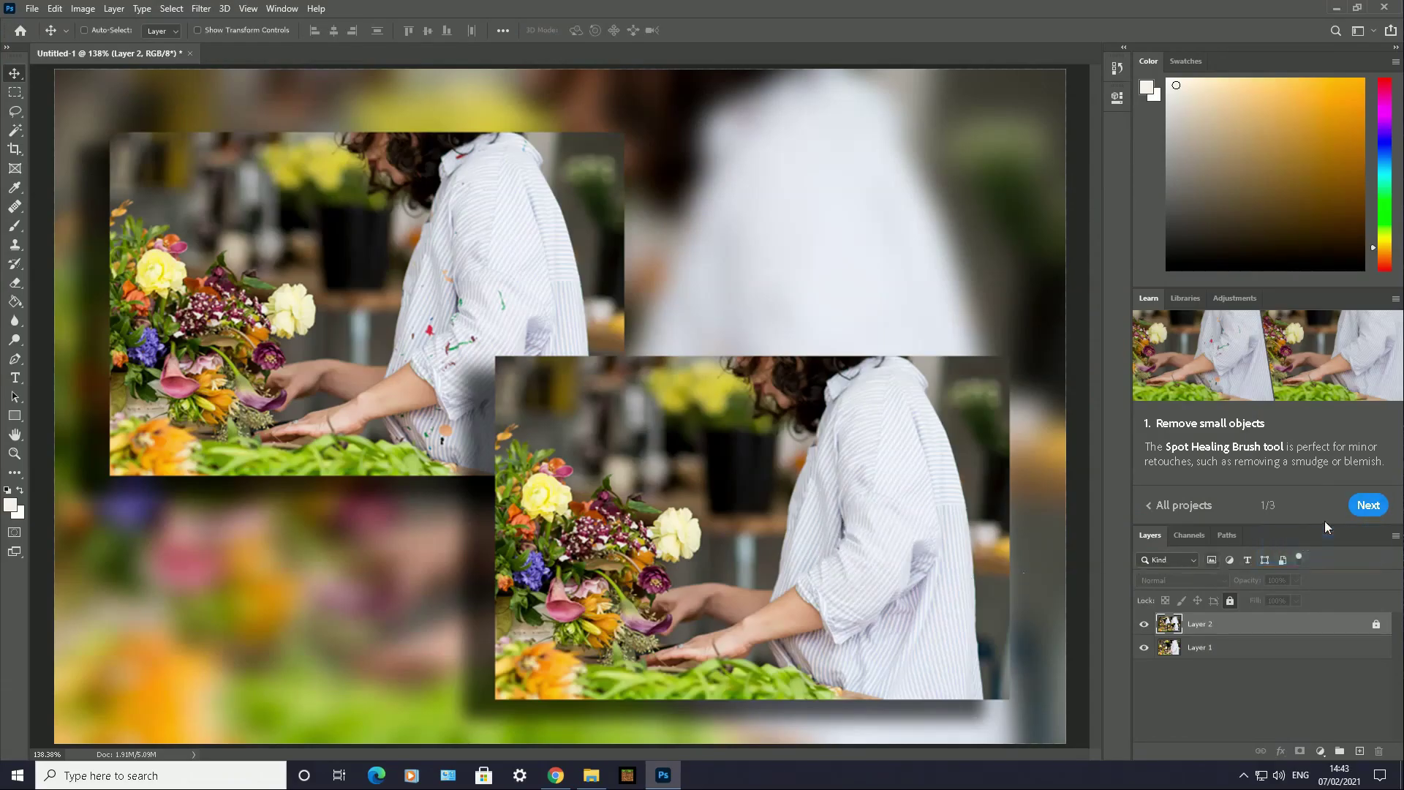
- Advance the small-object removal tutorial and activate the Spot Healing Brush tool
click(1365, 506)
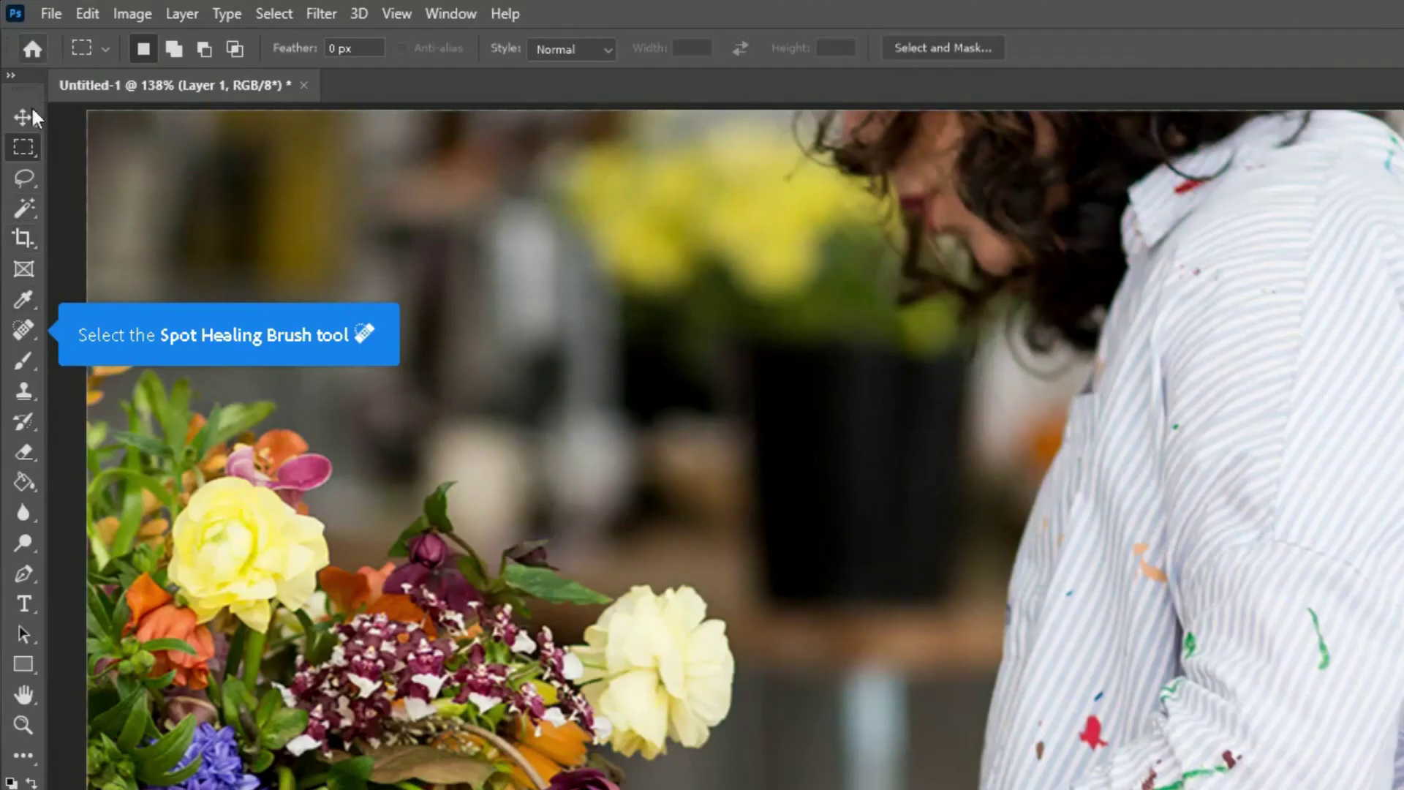
click(23, 331)
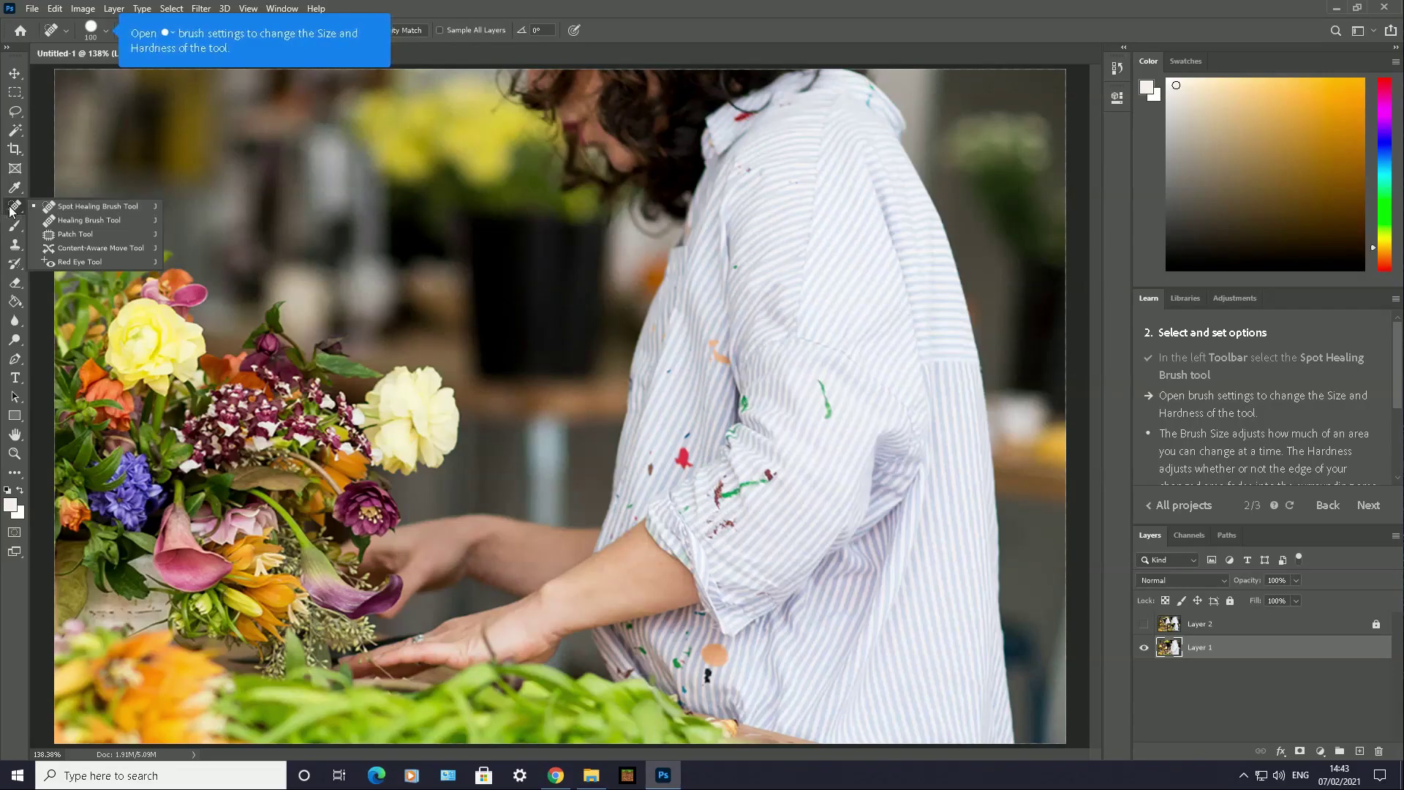
click(10, 331)
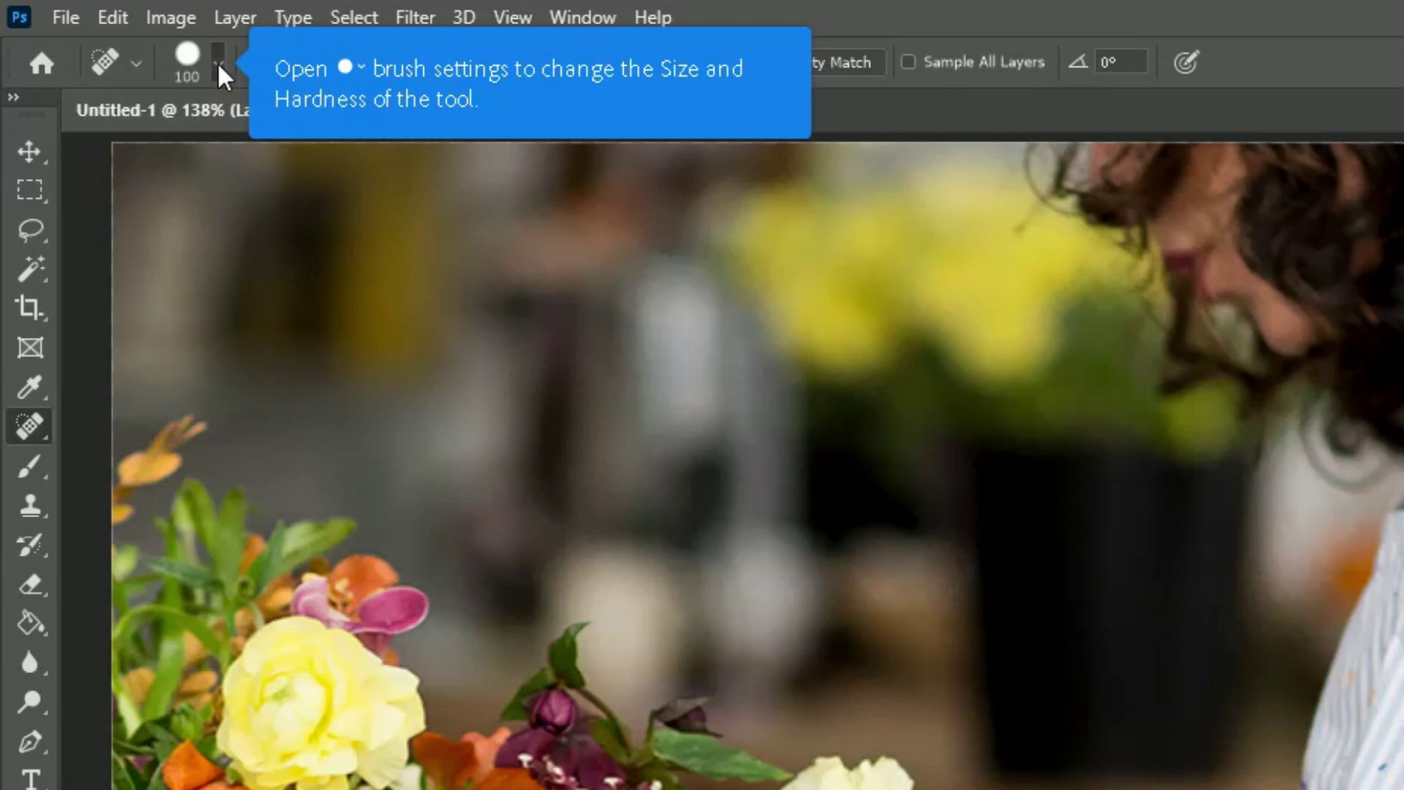
- Set the healing brush size to 50 px and its hardness to 0%
click(217, 61)
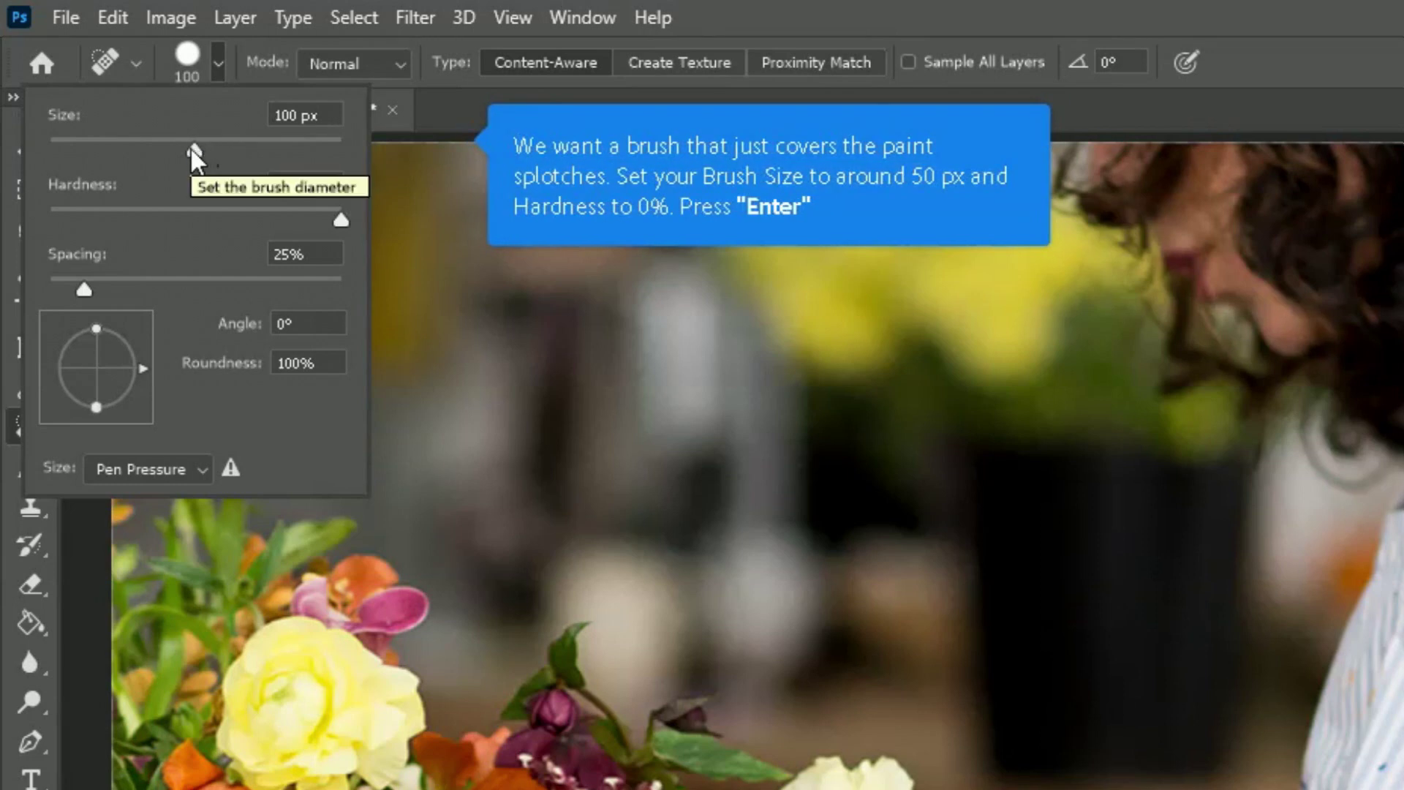
drag(191, 148, 120, 151)
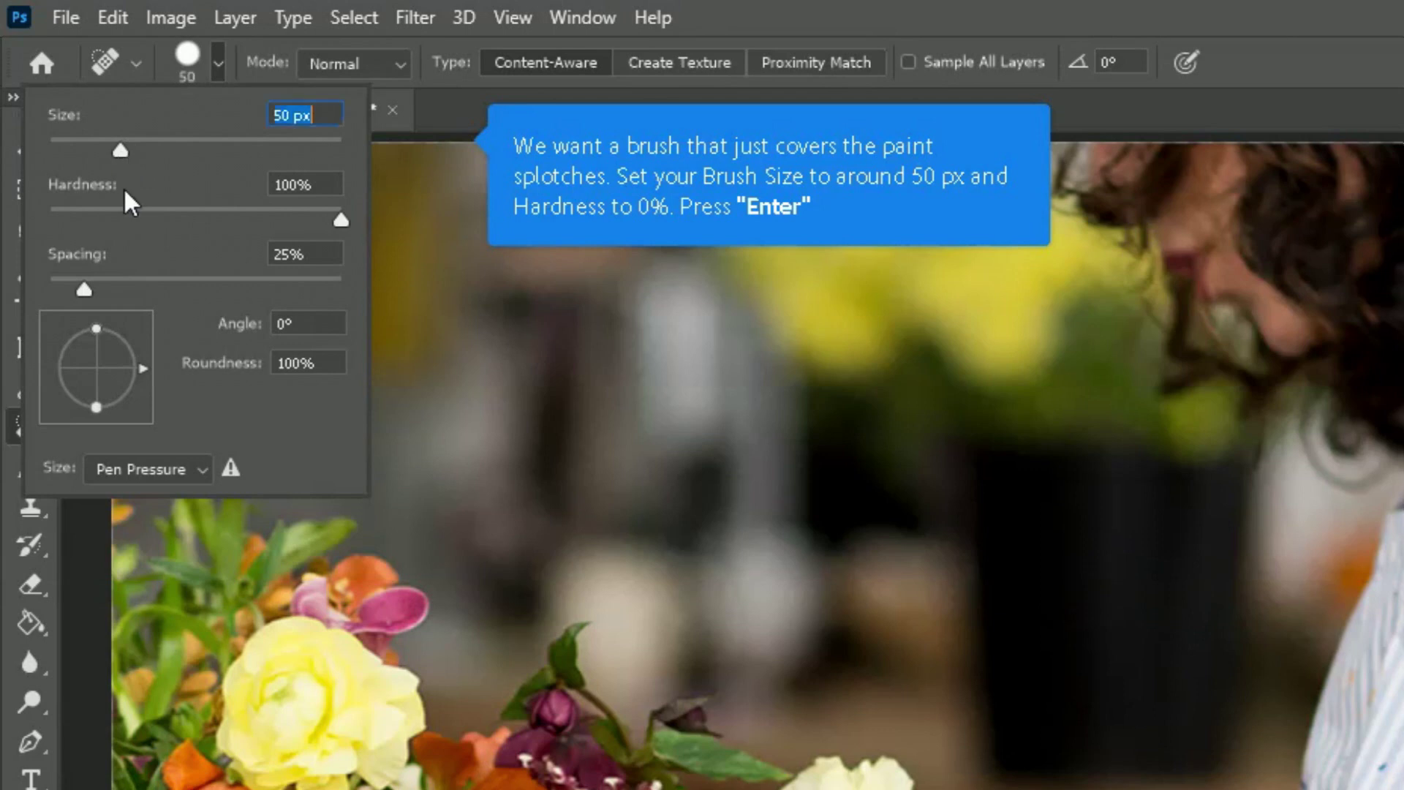
drag(343, 218, 42, 227)
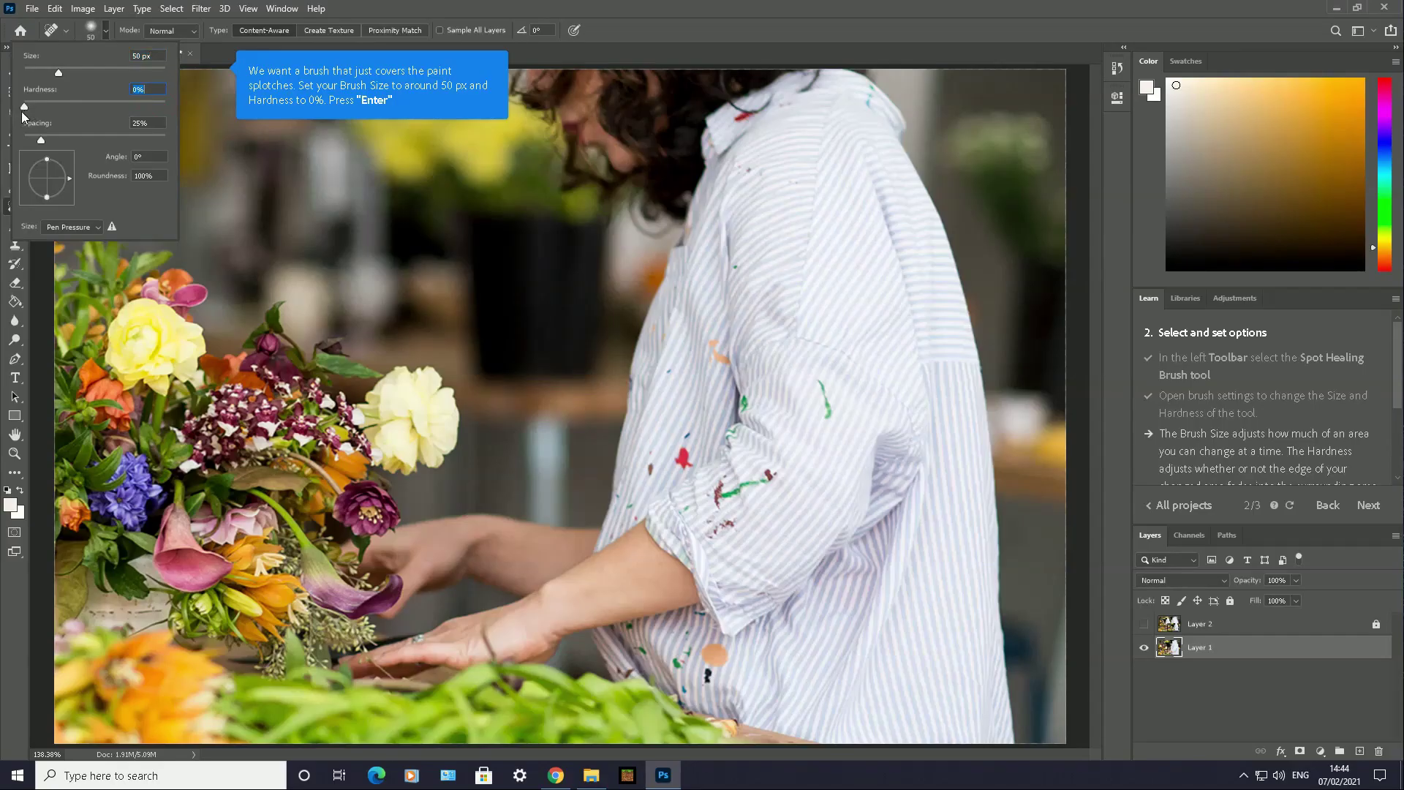
key(Return)
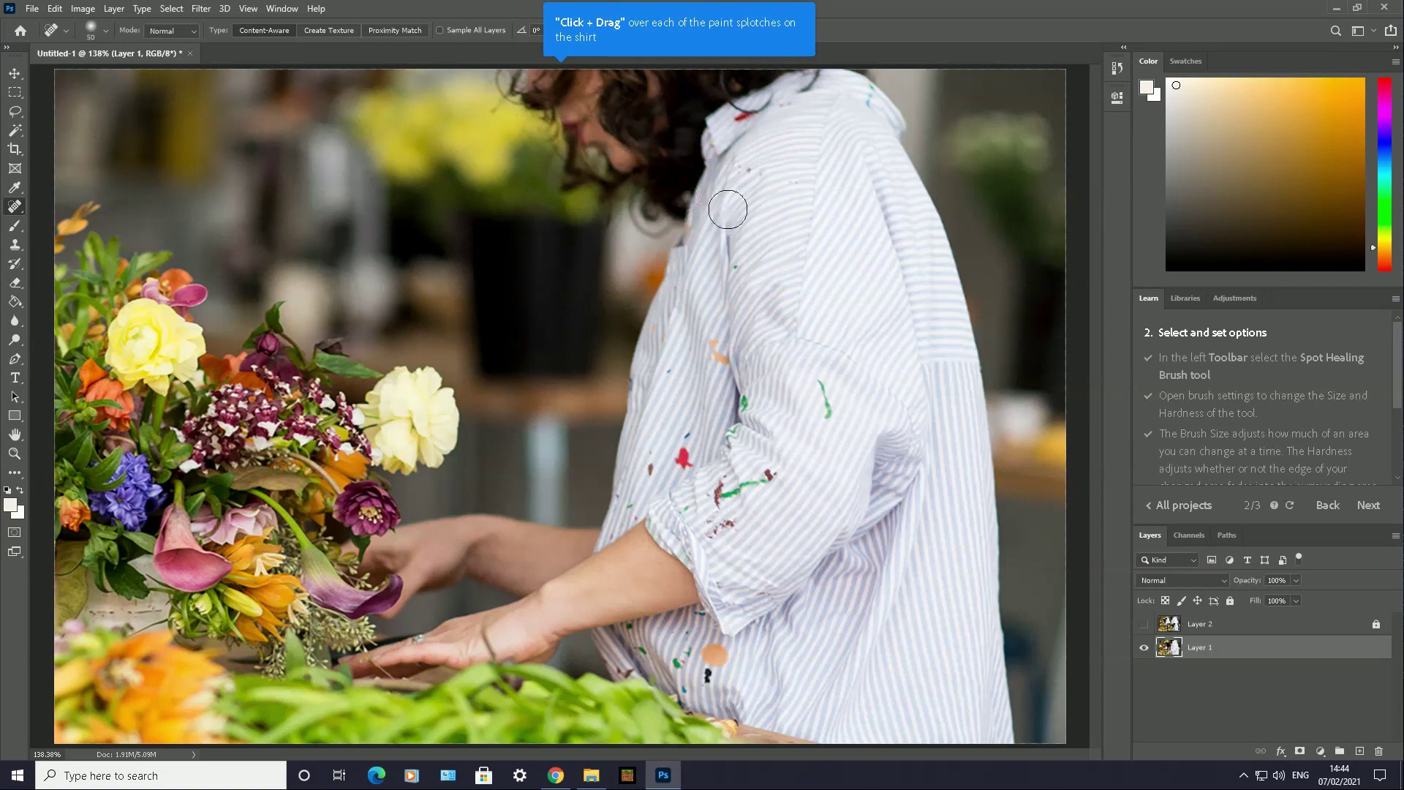
- Heal the red mark on the collar, the green streak on the upper sleeve and the orange splotch on the chest
mouse_move(748, 126)
mouse_down()
mouse_move(798, 98)
mouse_move(740, 110)
mouse_up()
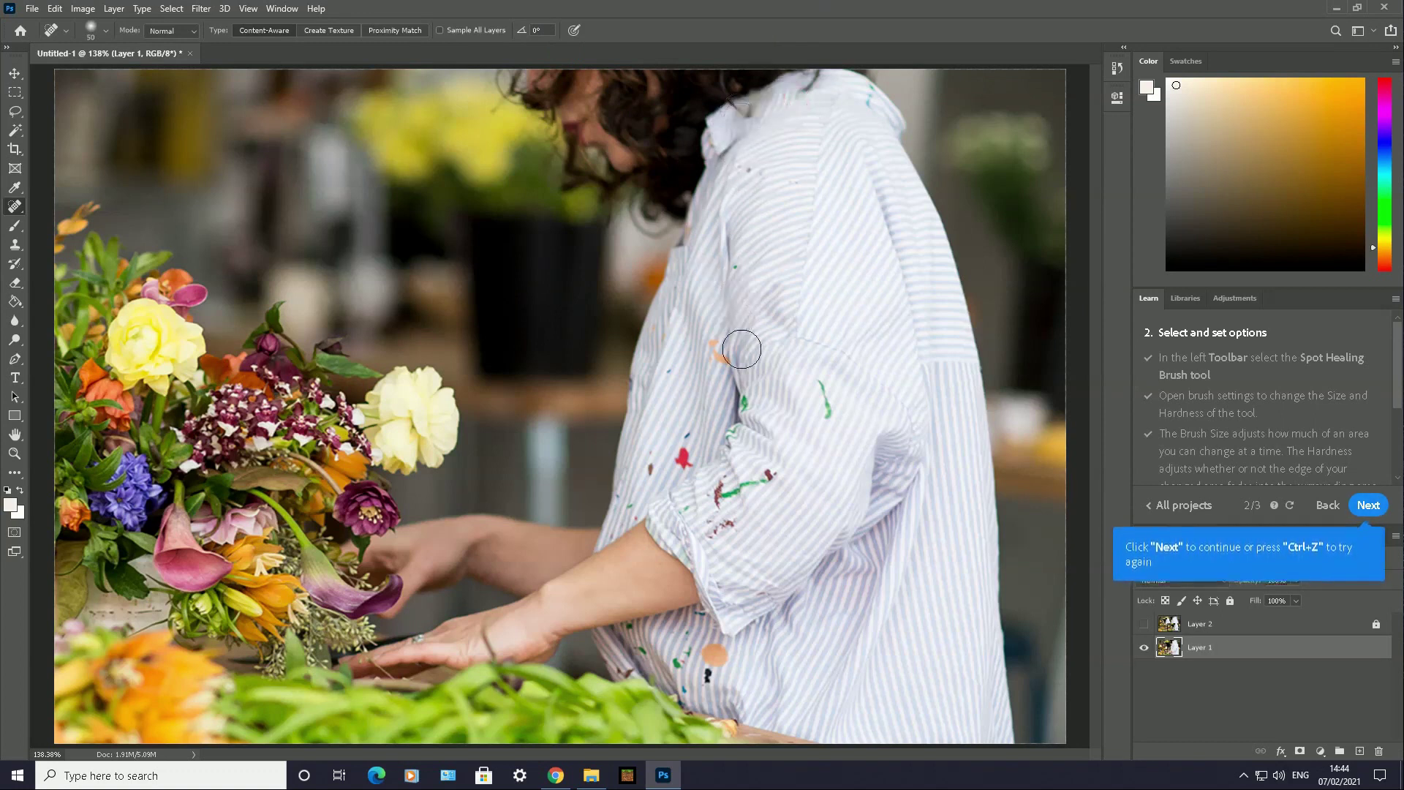
drag(815, 398, 823, 432)
drag(853, 370, 811, 409)
drag(717, 358, 723, 342)
drag(789, 275, 780, 274)
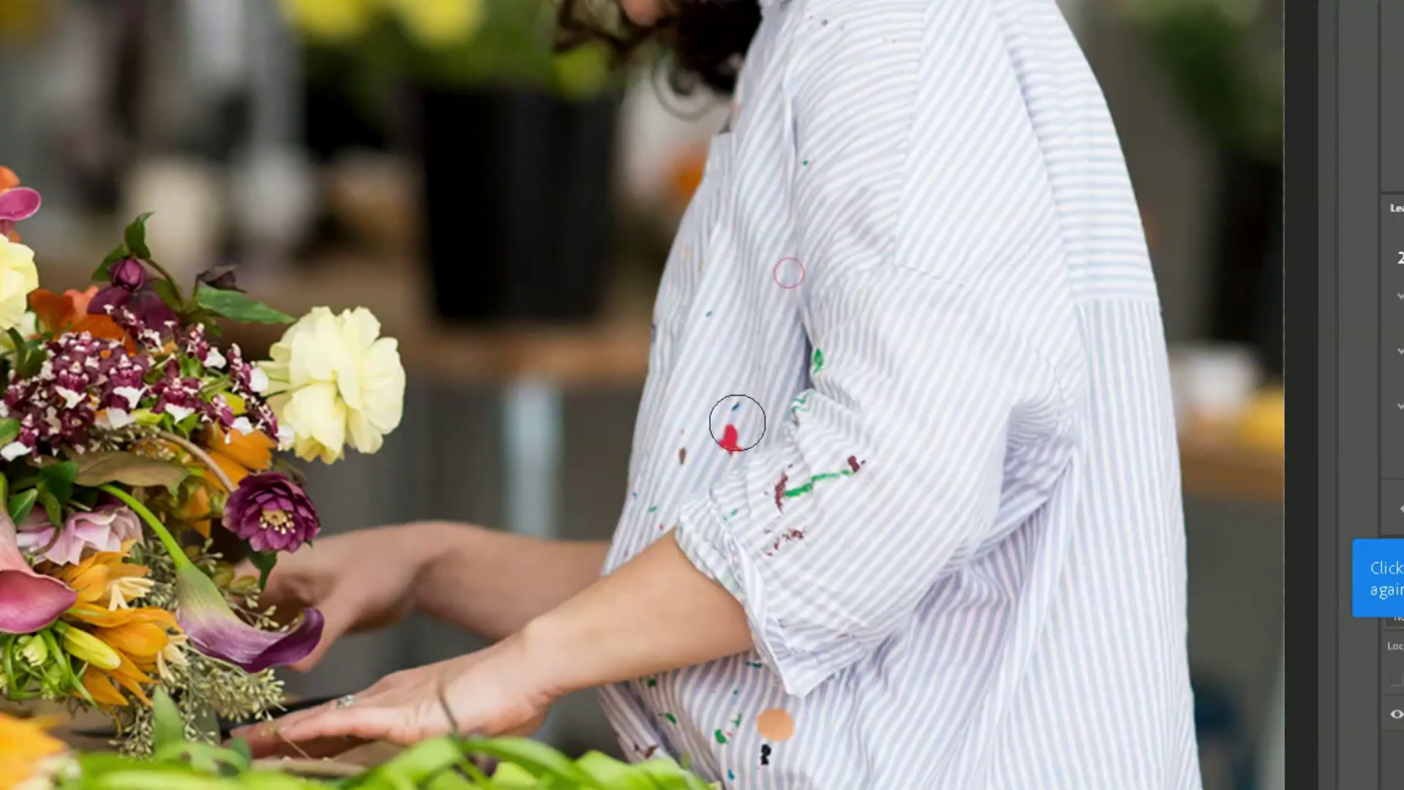
- Paint out the red splotch and the small surrounding specks on the shirt front above the forearm
drag(731, 435, 718, 429)
drag(725, 302, 704, 337)
mouse_move(700, 477)
mouse_down()
mouse_move(690, 458)
mouse_move(678, 471)
mouse_move(677, 442)
mouse_move(727, 440)
mouse_up()
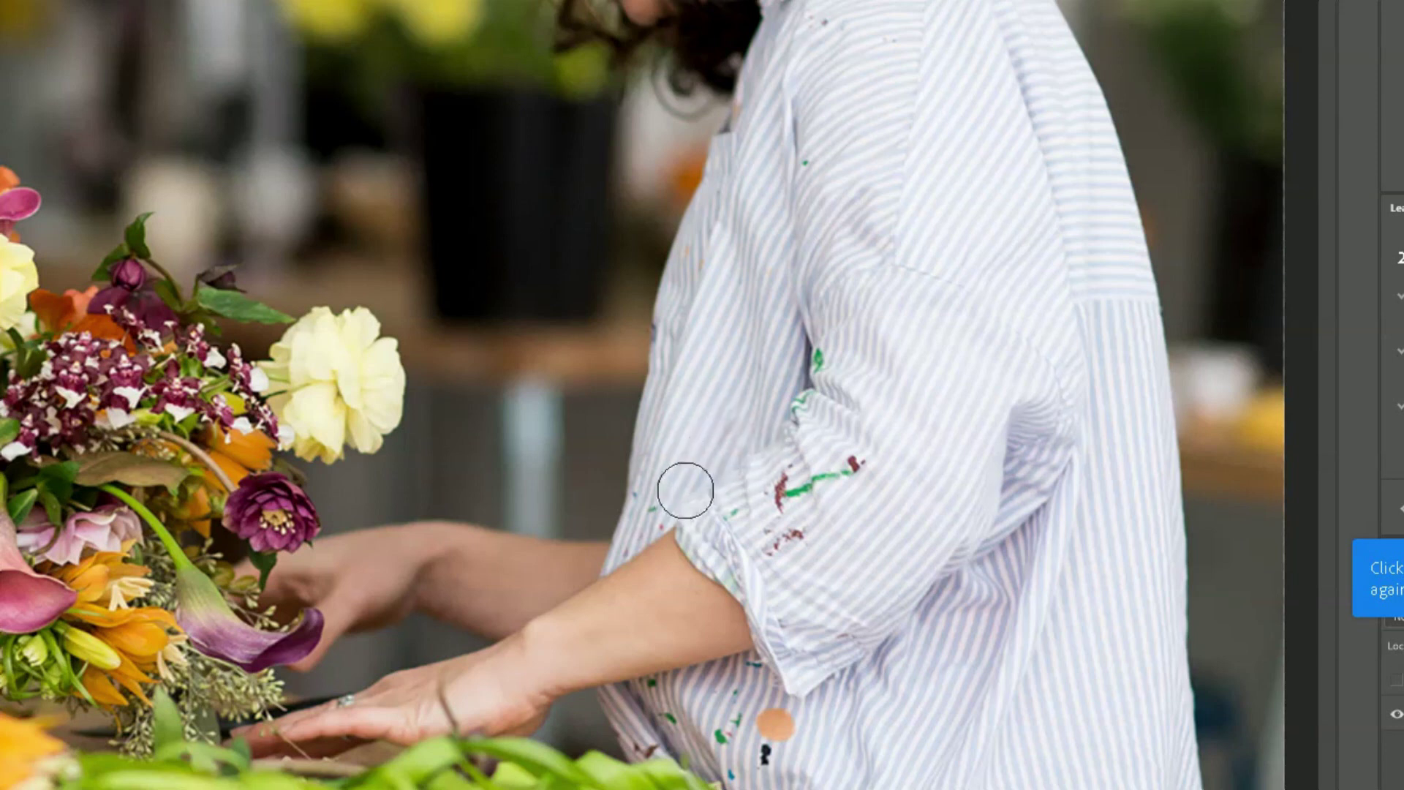
mouse_move(683, 489)
mouse_down()
mouse_move(657, 513)
mouse_move(638, 508)
mouse_up()
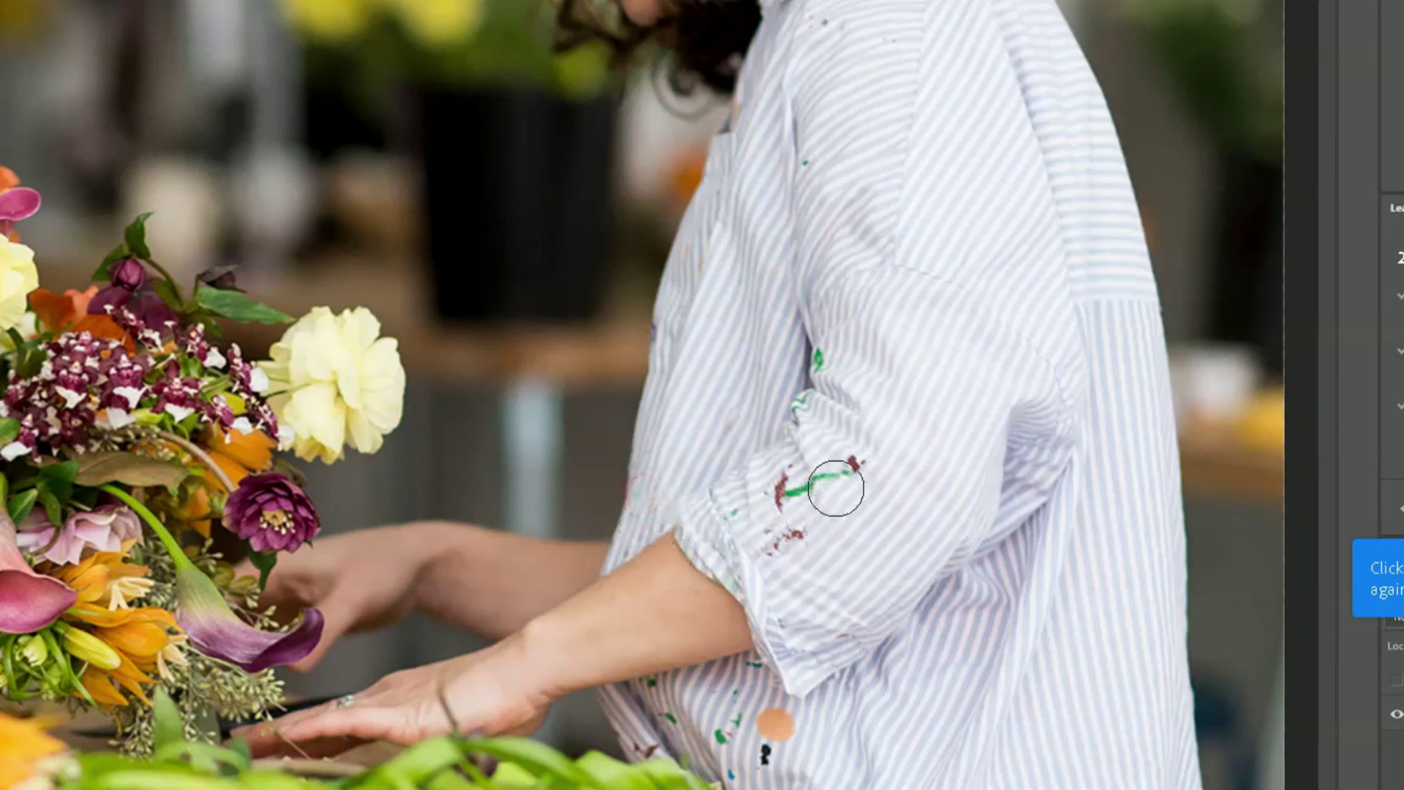
- Remove the green and maroon paint streaks from the lower sleeve and the green spots along its inner fold
mouse_move(860, 459)
mouse_down()
mouse_move(829, 482)
mouse_move(730, 502)
mouse_up()
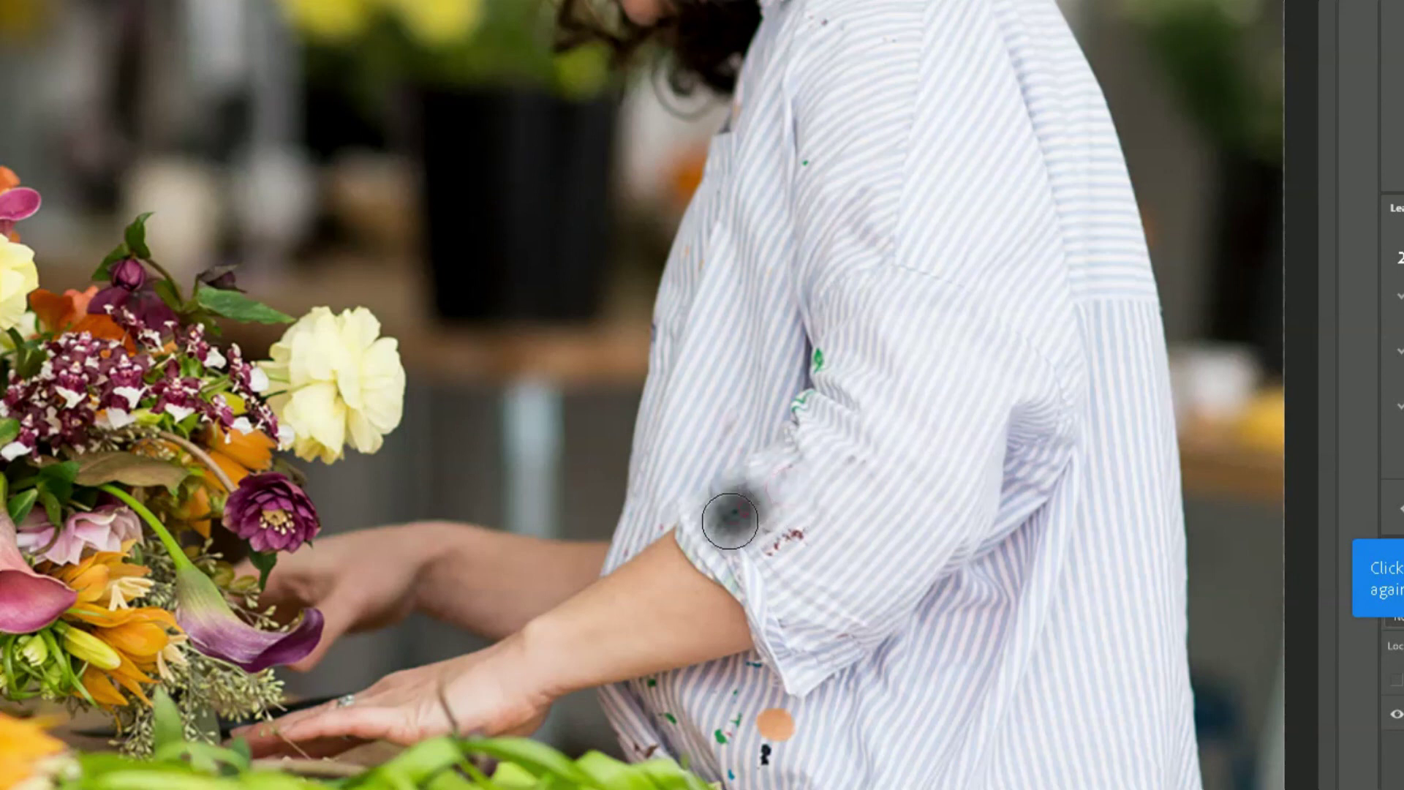
click(783, 556)
mouse_move(809, 548)
mouse_down()
mouse_move(773, 569)
mouse_move(764, 550)
mouse_move(779, 544)
mouse_up()
click(842, 456)
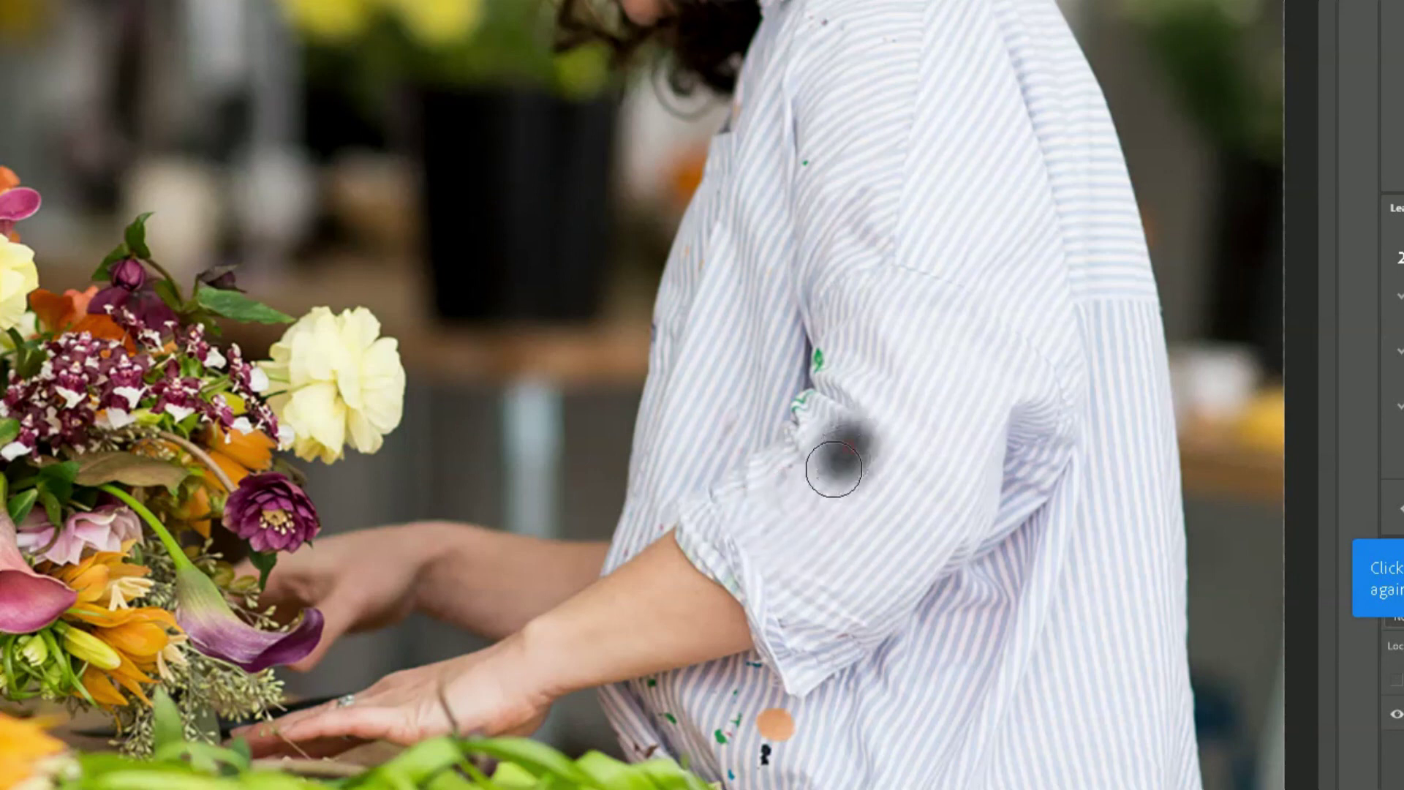
drag(803, 401, 801, 426)
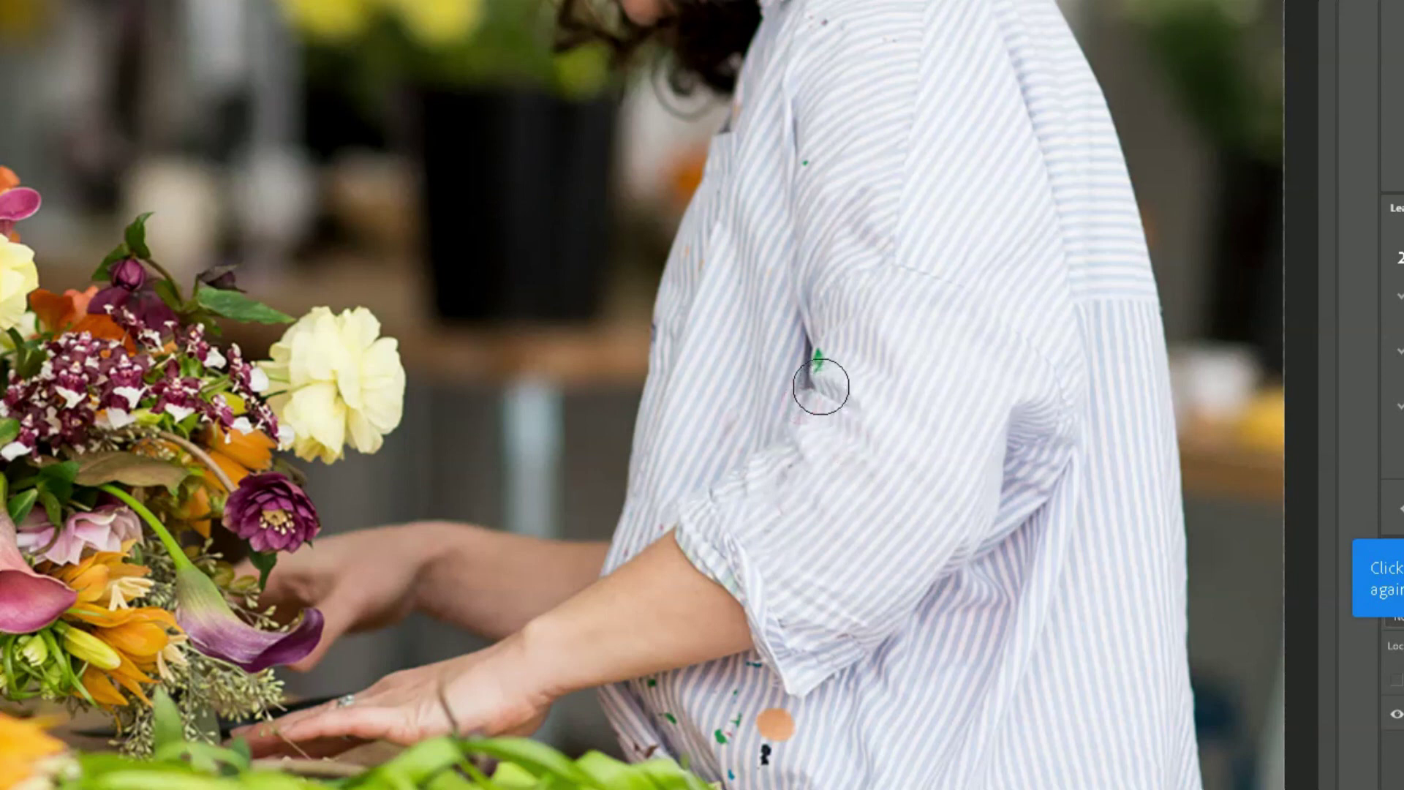
drag(826, 351, 825, 374)
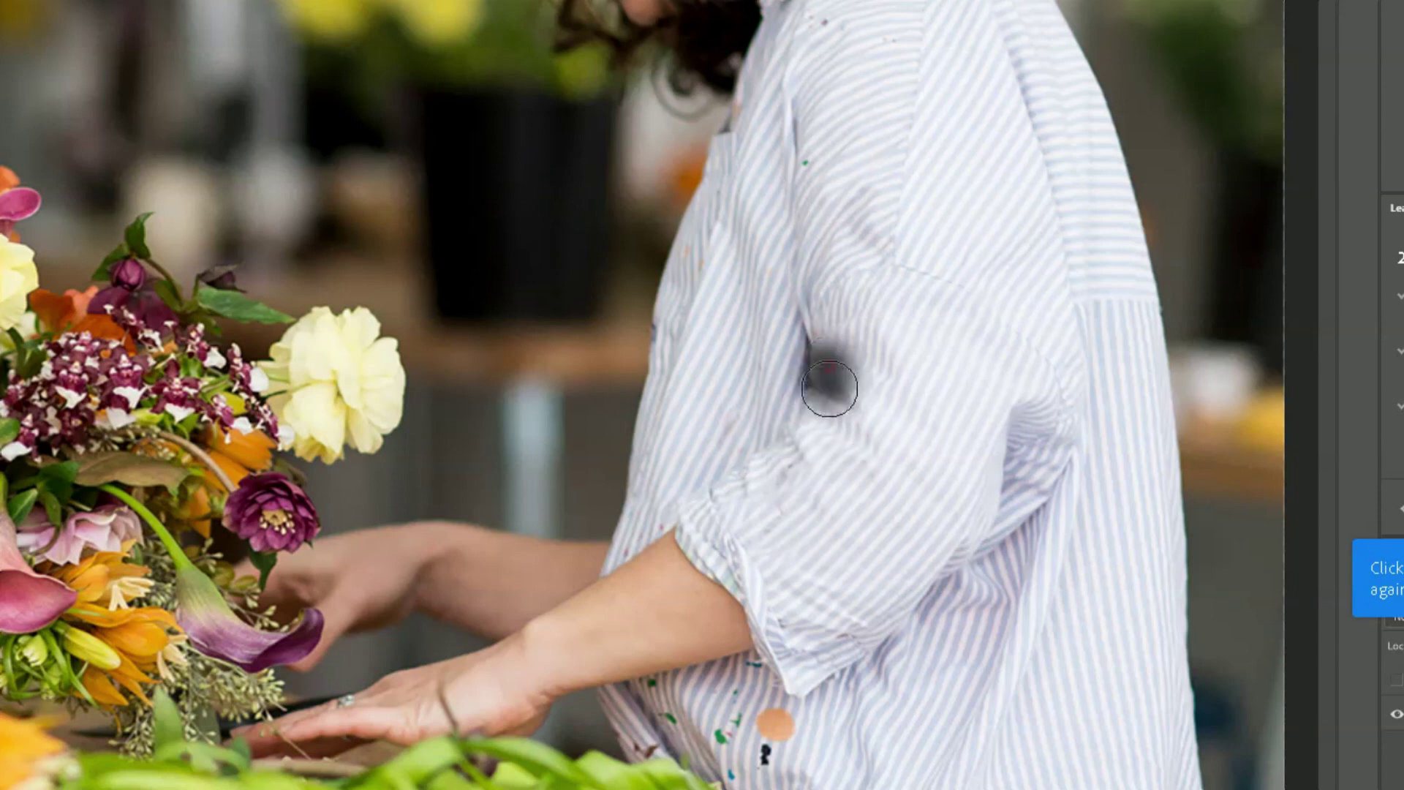
- Heal the orange, black and green paint spots on the lower part of the shirt beneath the forearm
click(777, 721)
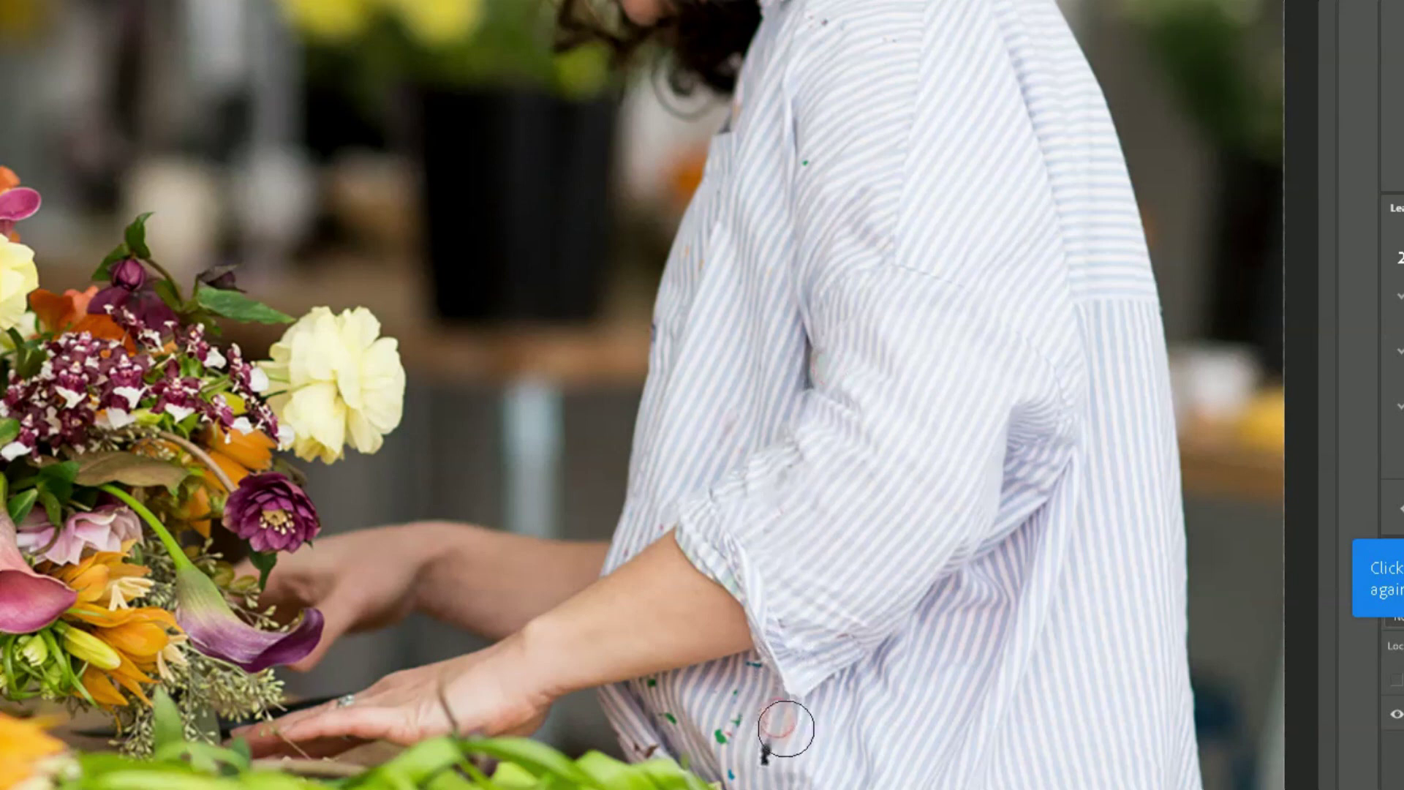
click(766, 752)
mouse_move(755, 719)
mouse_down()
mouse_move(753, 747)
mouse_move(733, 711)
mouse_move(723, 755)
mouse_up()
click(672, 720)
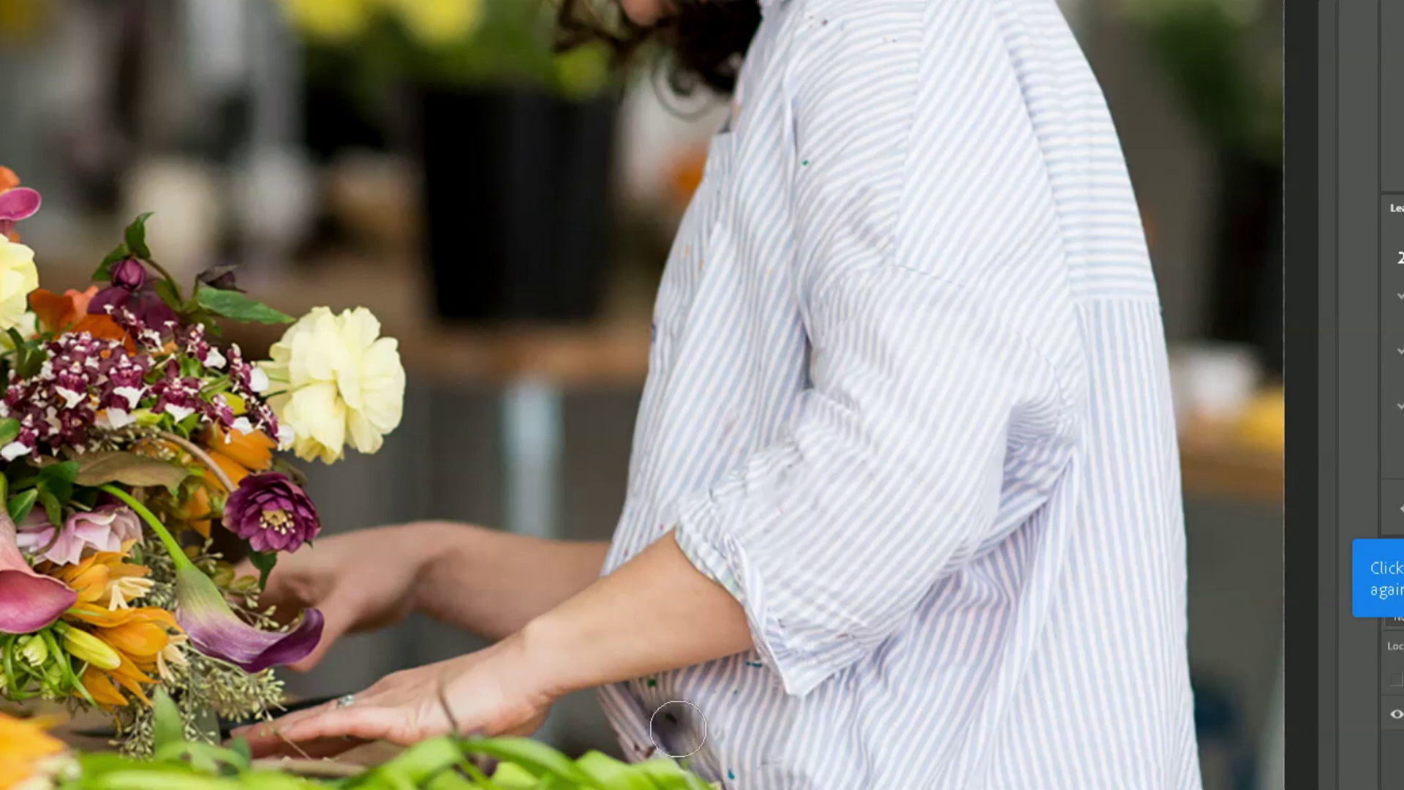
click(668, 681)
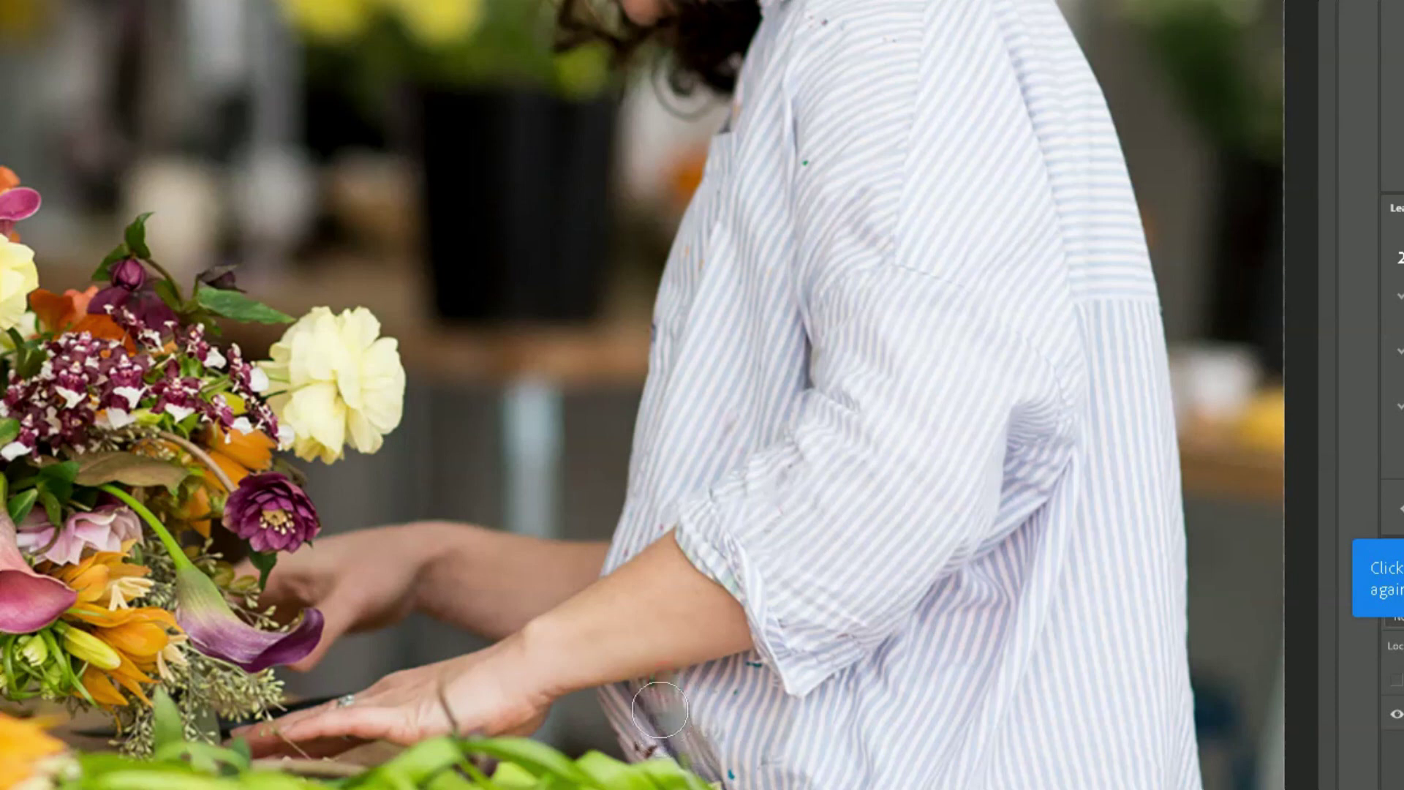
click(661, 699)
click(657, 689)
click(648, 760)
mouse_move(653, 769)
mouse_down()
mouse_move(638, 742)
mouse_move(668, 761)
mouse_move(656, 684)
mouse_up()
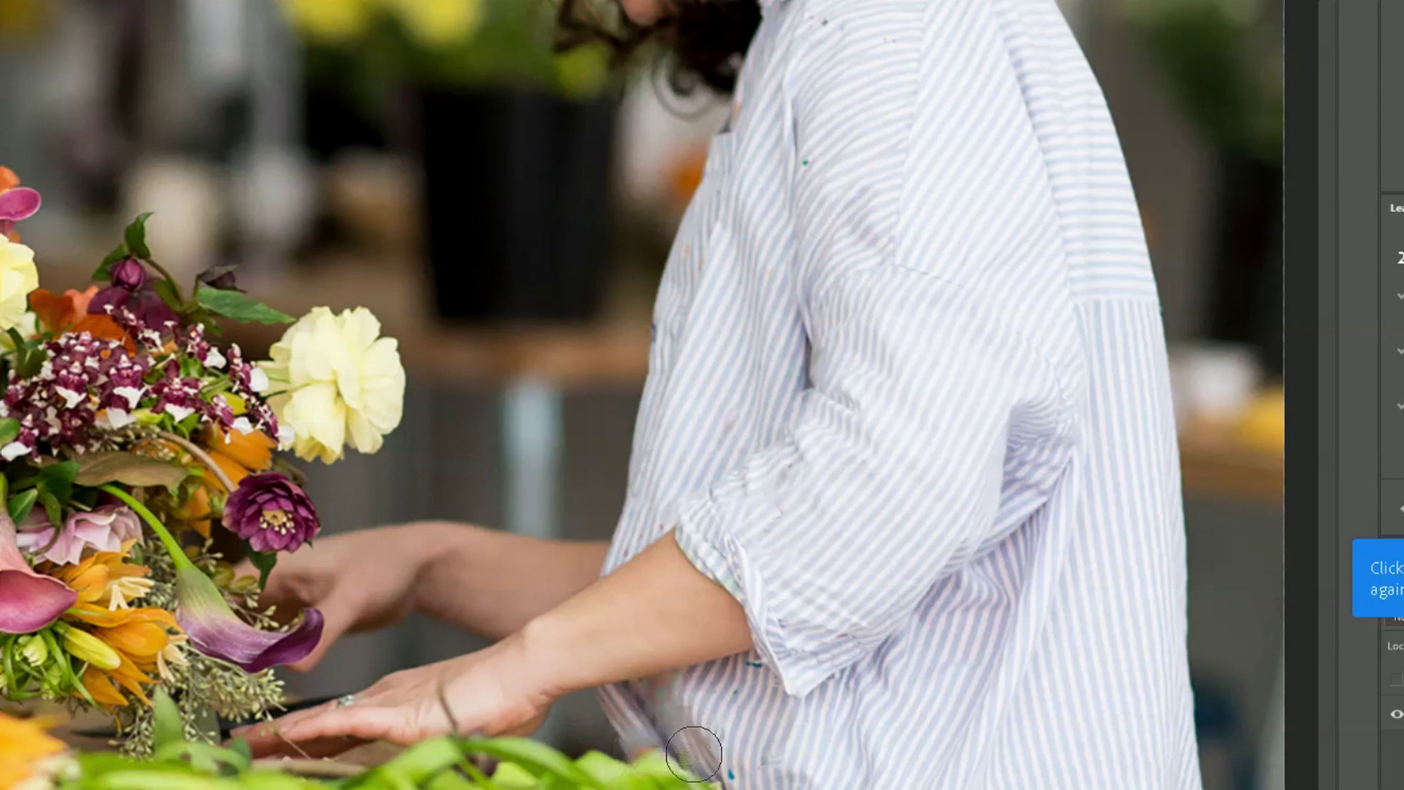
mouse_move(726, 768)
mouse_down()
mouse_move(704, 745)
mouse_move(743, 768)
mouse_move(735, 749)
mouse_move(740, 771)
mouse_move(710, 762)
mouse_move(681, 713)
mouse_move(763, 784)
mouse_move(794, 773)
mouse_move(766, 750)
mouse_up()
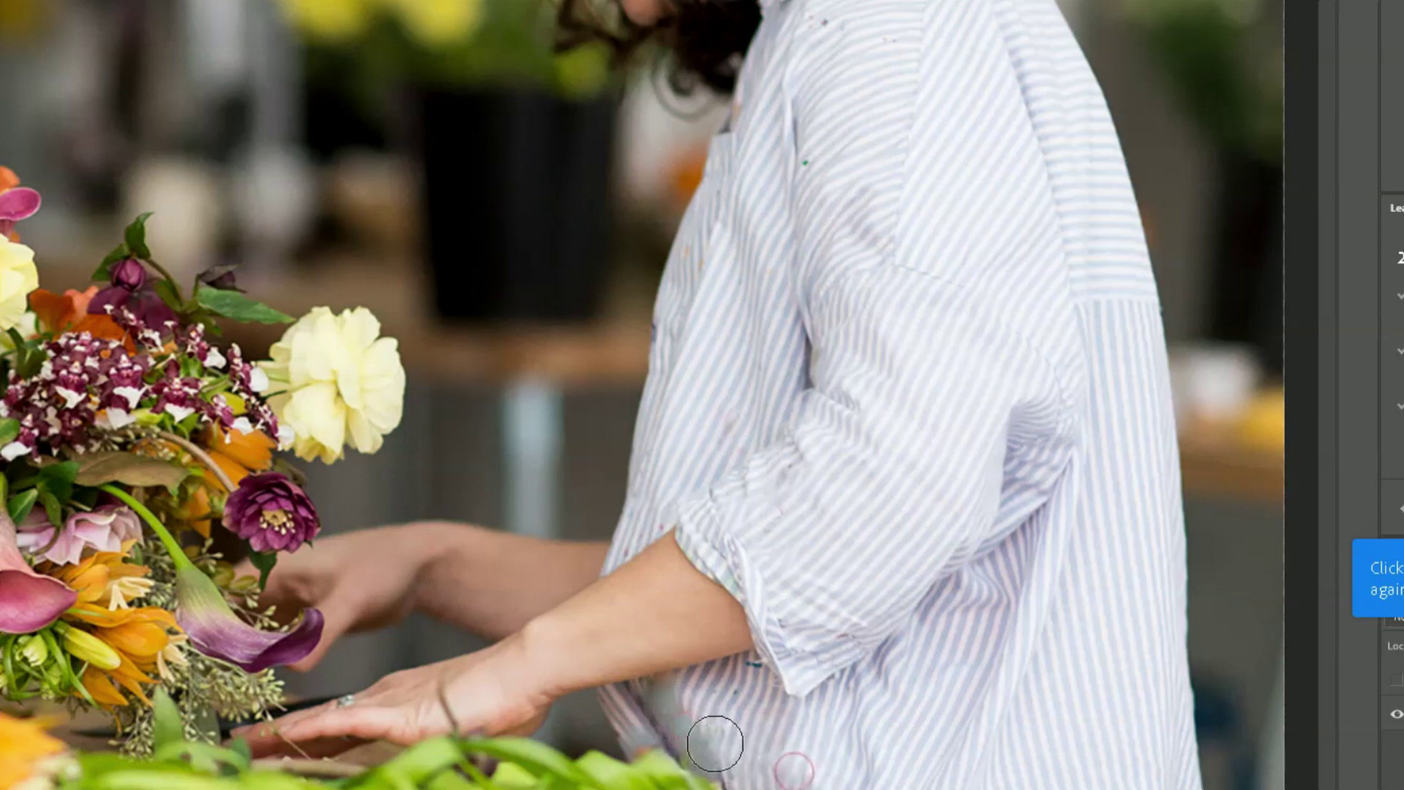
- Heal the small paint specks on the upper sleeve, the shoulder and around the collar
click(803, 172)
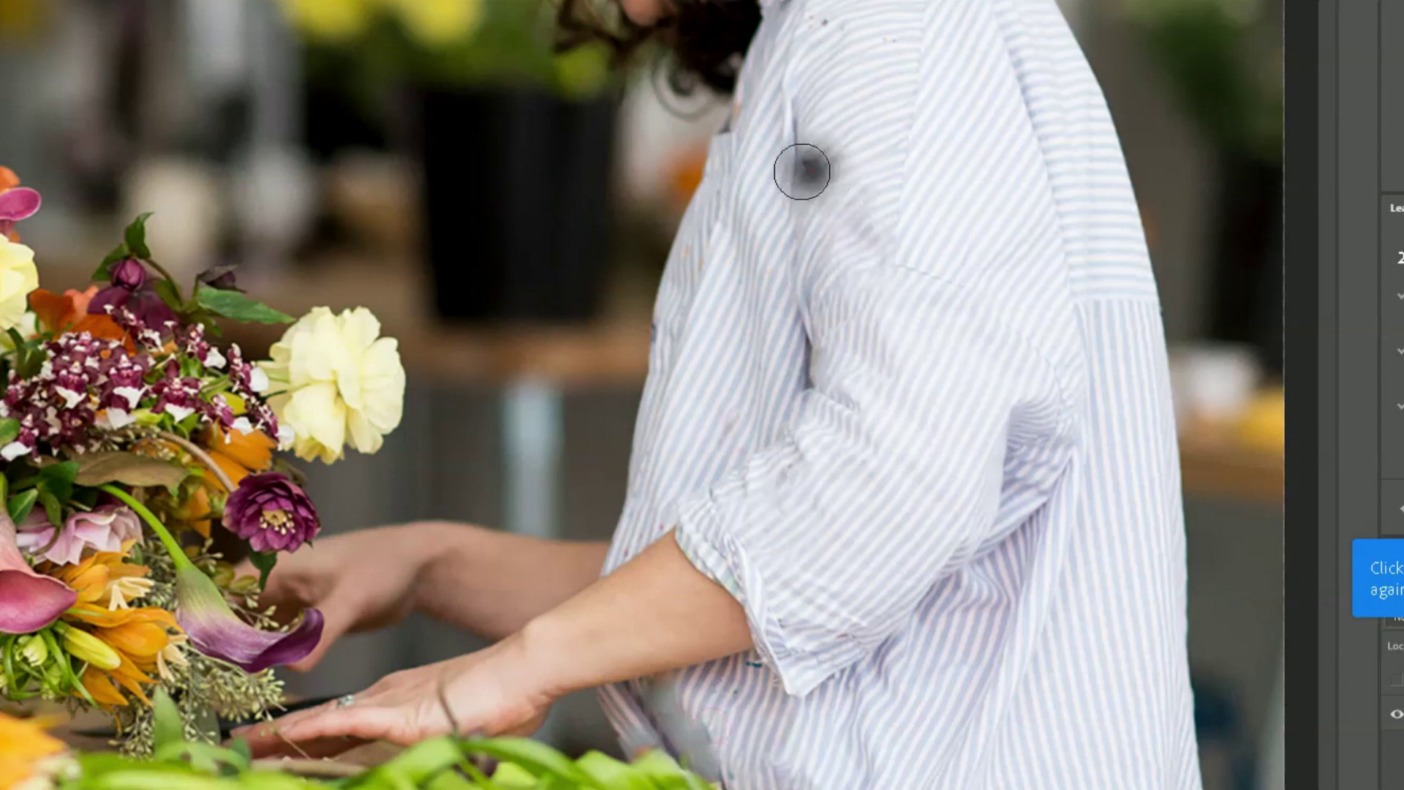
click(815, 175)
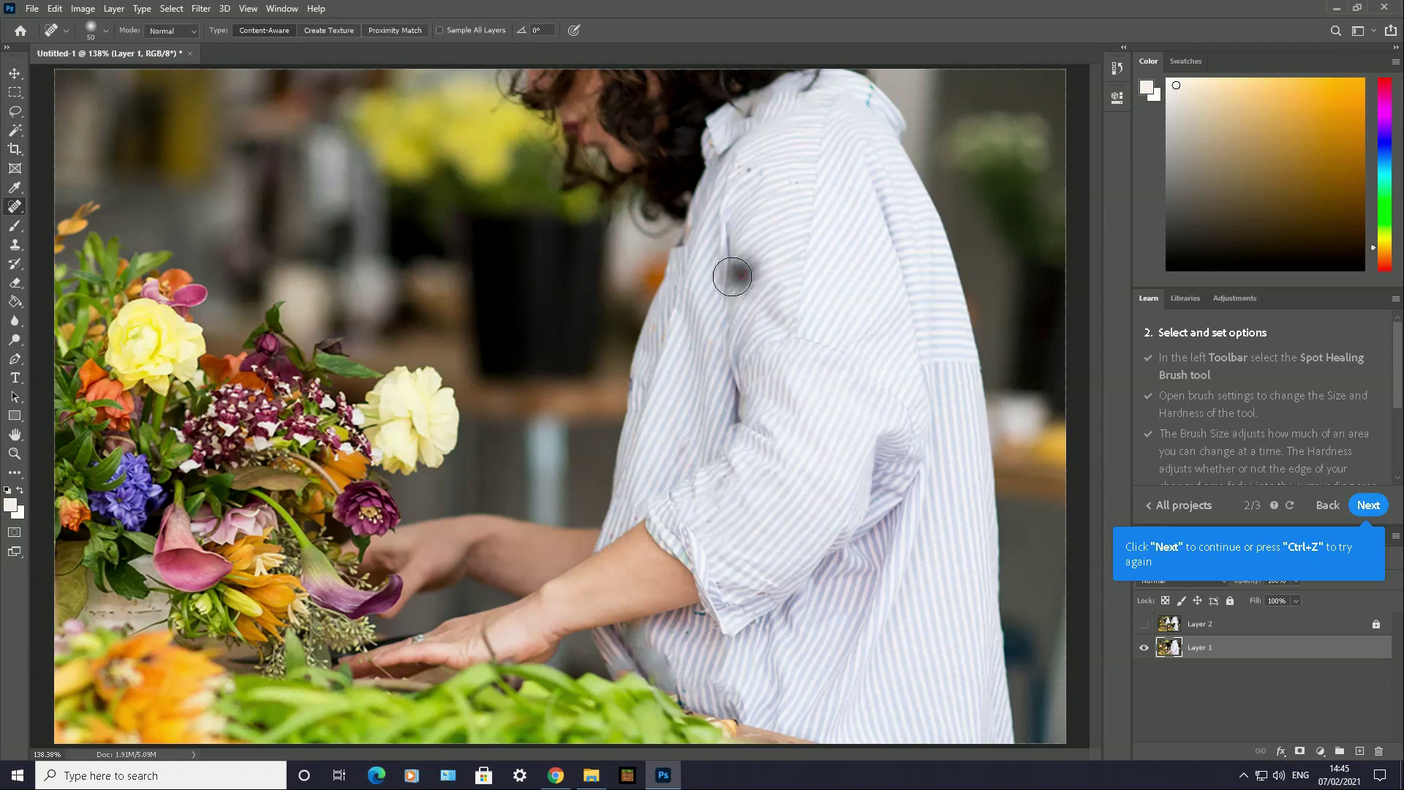
click(741, 171)
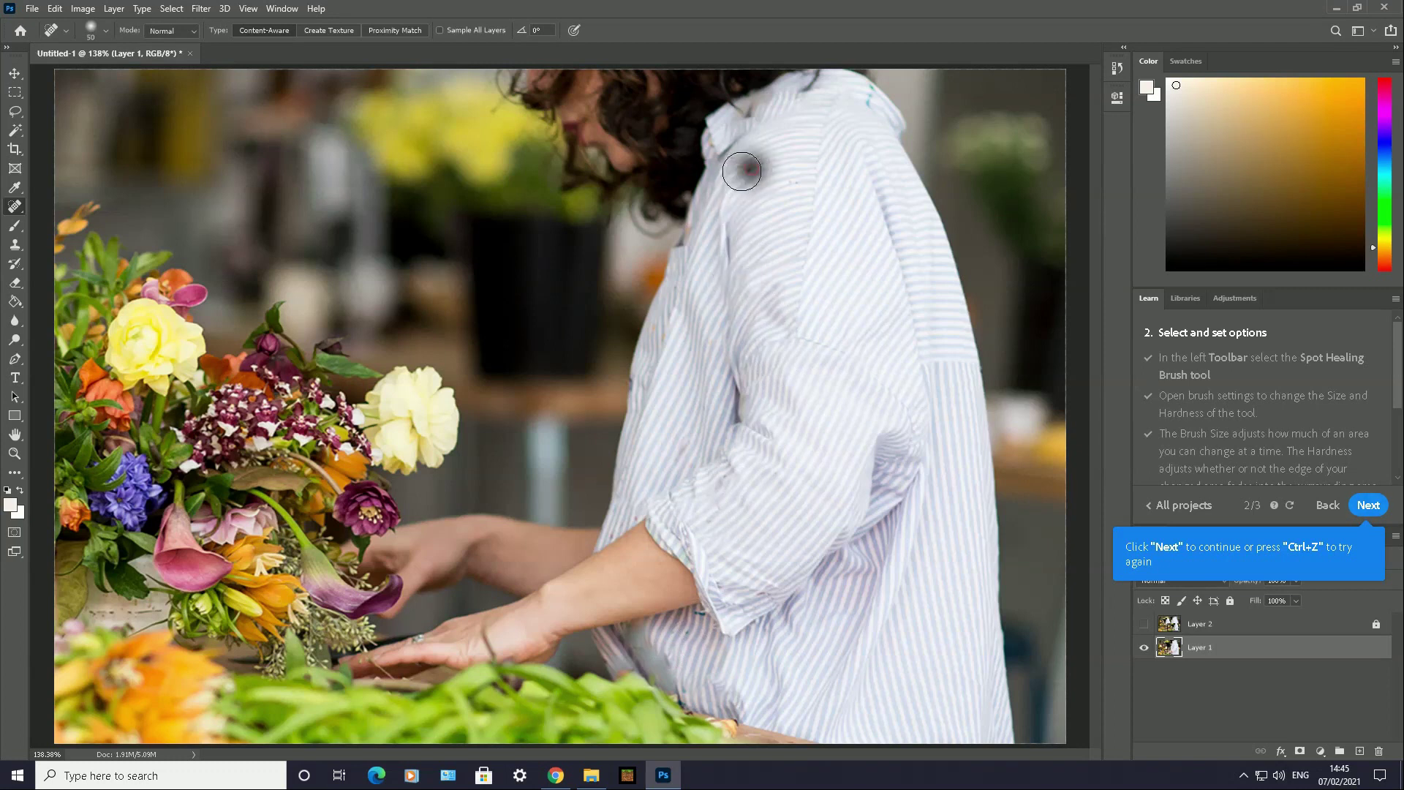
drag(742, 171, 735, 174)
drag(878, 110, 858, 94)
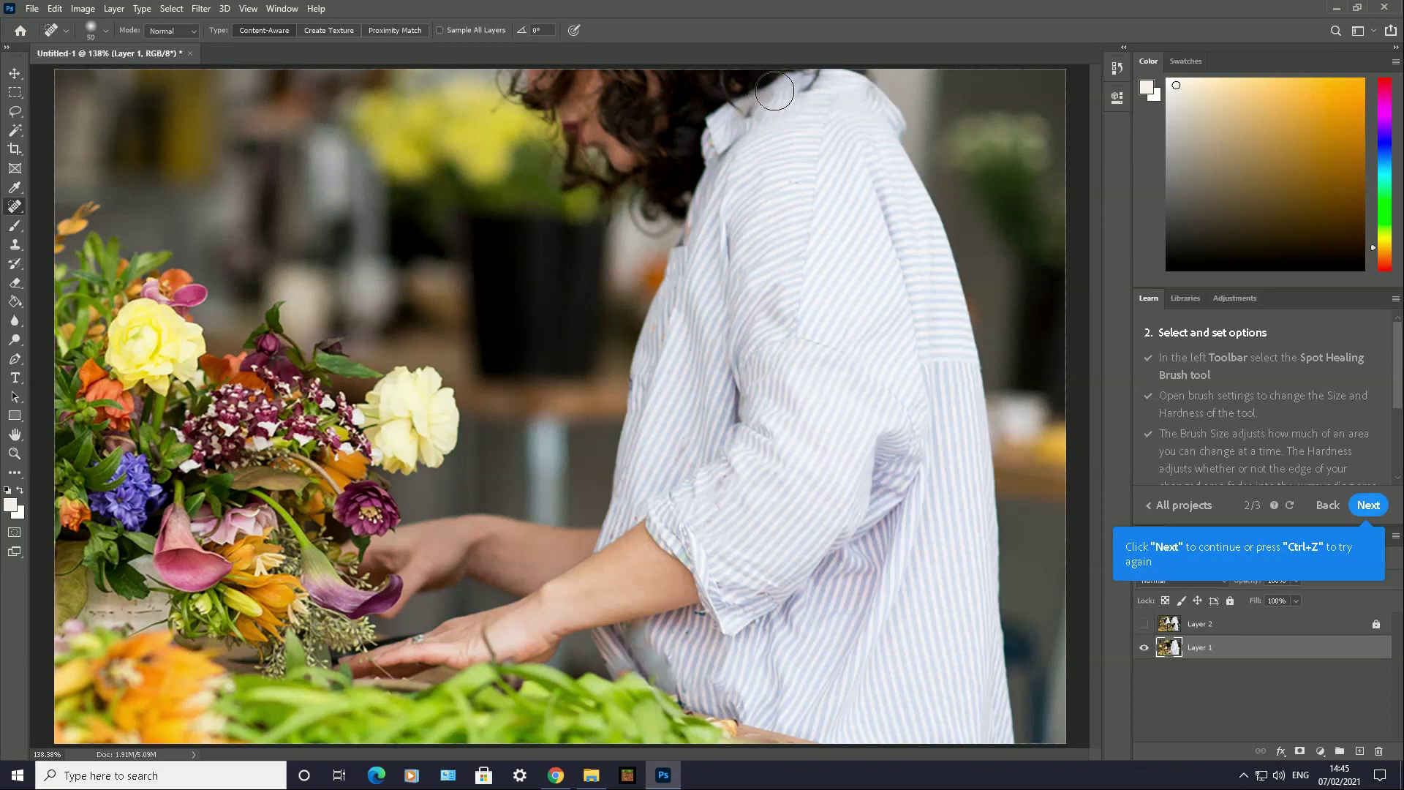
drag(784, 90, 751, 110)
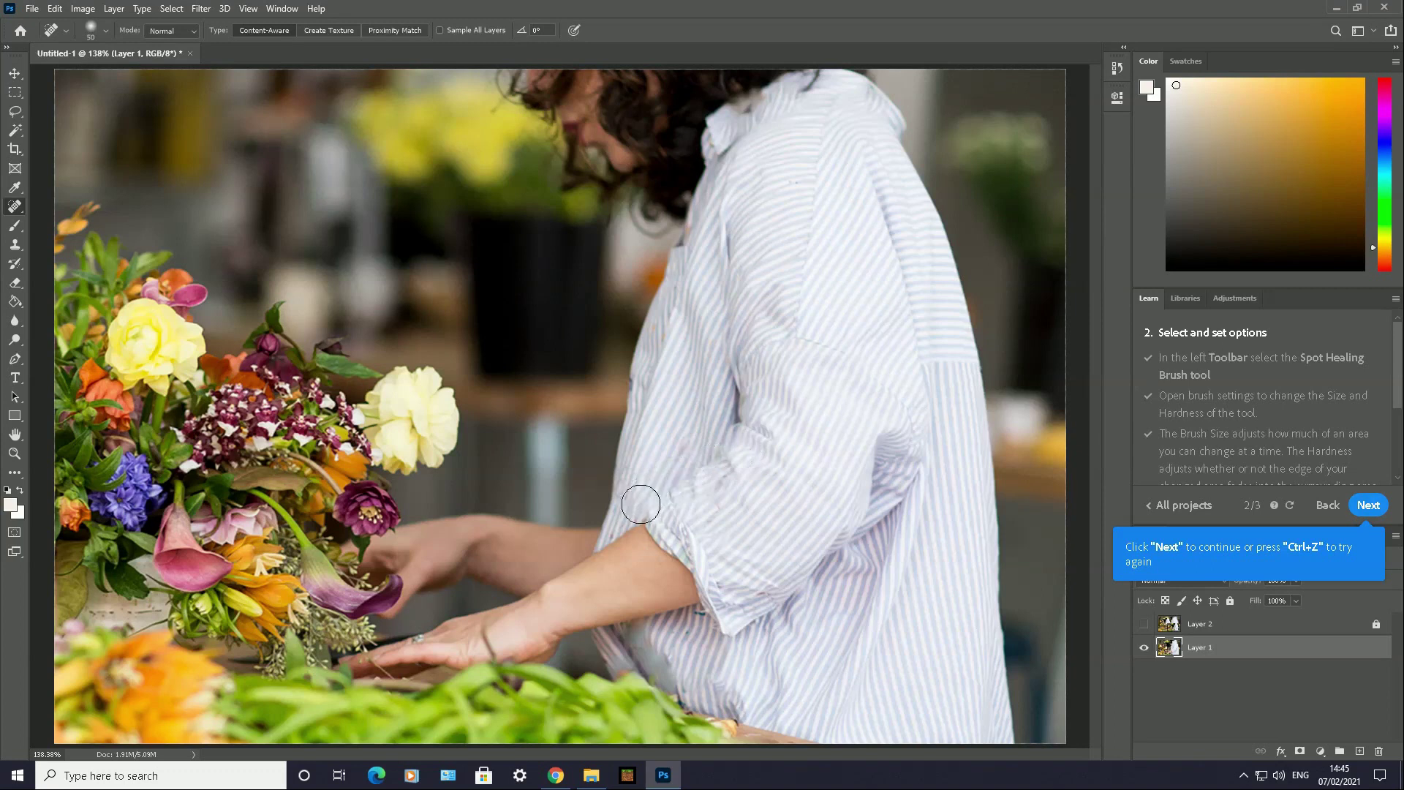
- Touch up the leftover marks on the shirt front above the forearm and just below the rolled cuff
drag(640, 503, 610, 529)
click(613, 543)
click(700, 623)
click(703, 613)
click(692, 644)
click(682, 627)
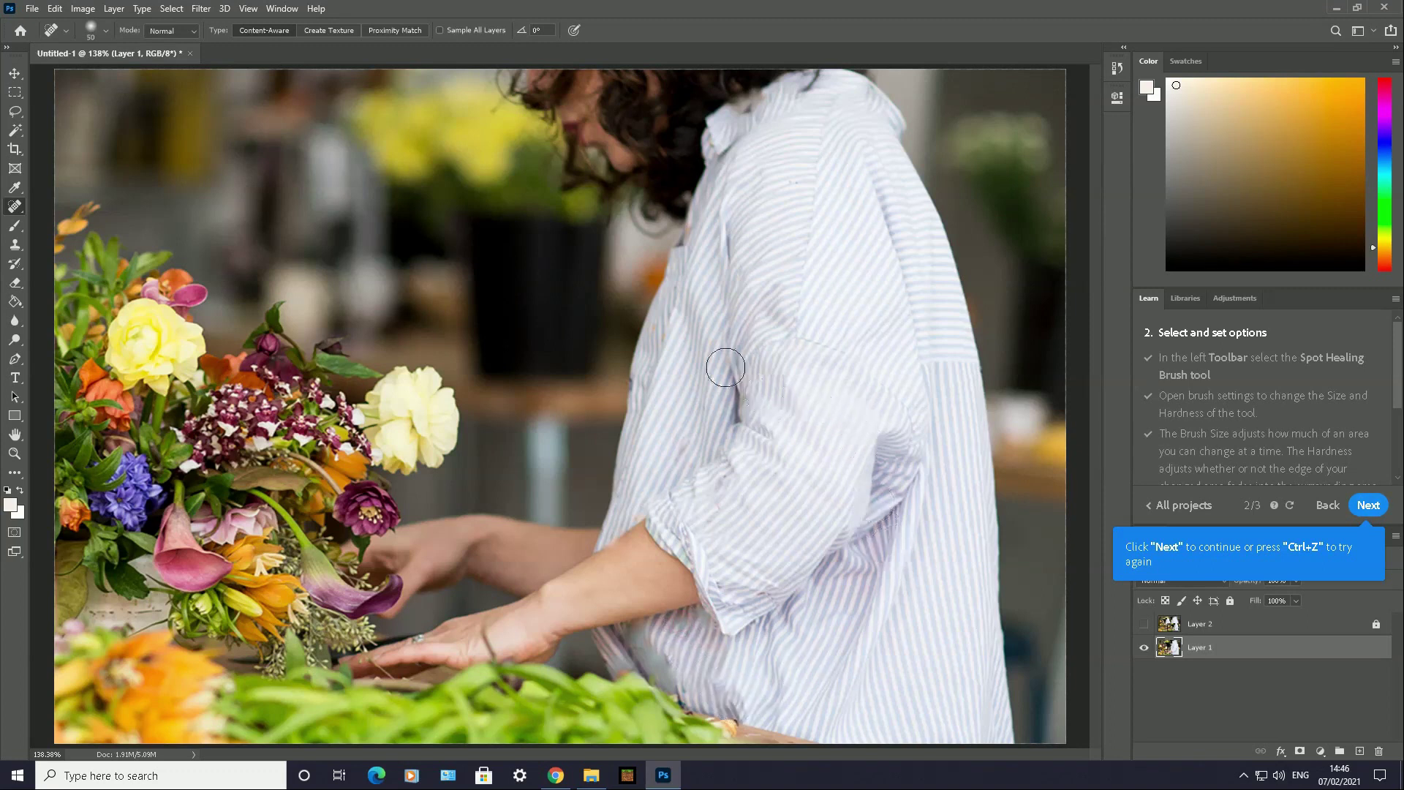
- Touch up the faint marks along the chest's front edge and on the shirt directly under the forearm
click(661, 333)
click(649, 327)
click(652, 358)
click(626, 646)
click(629, 642)
click(634, 635)
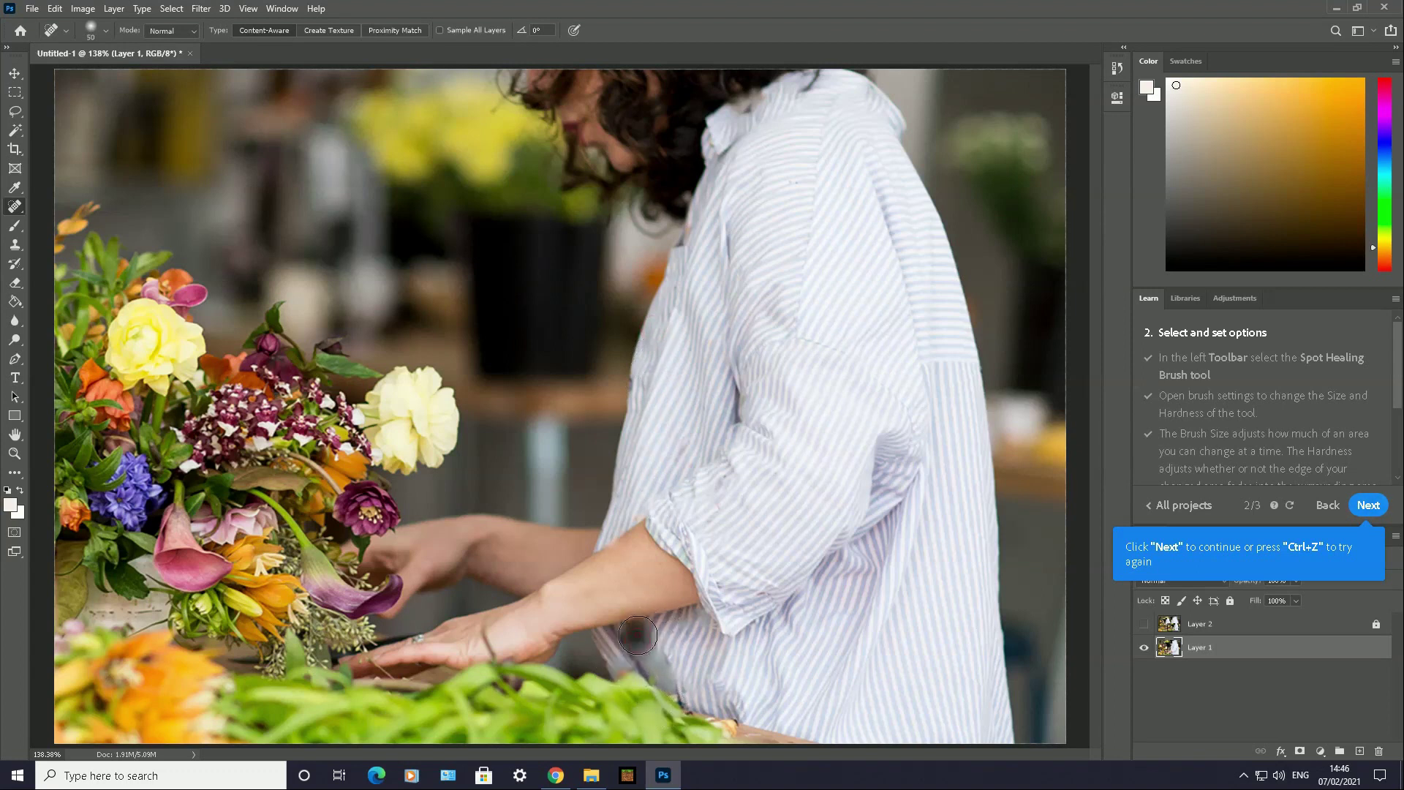
click(633, 635)
click(633, 631)
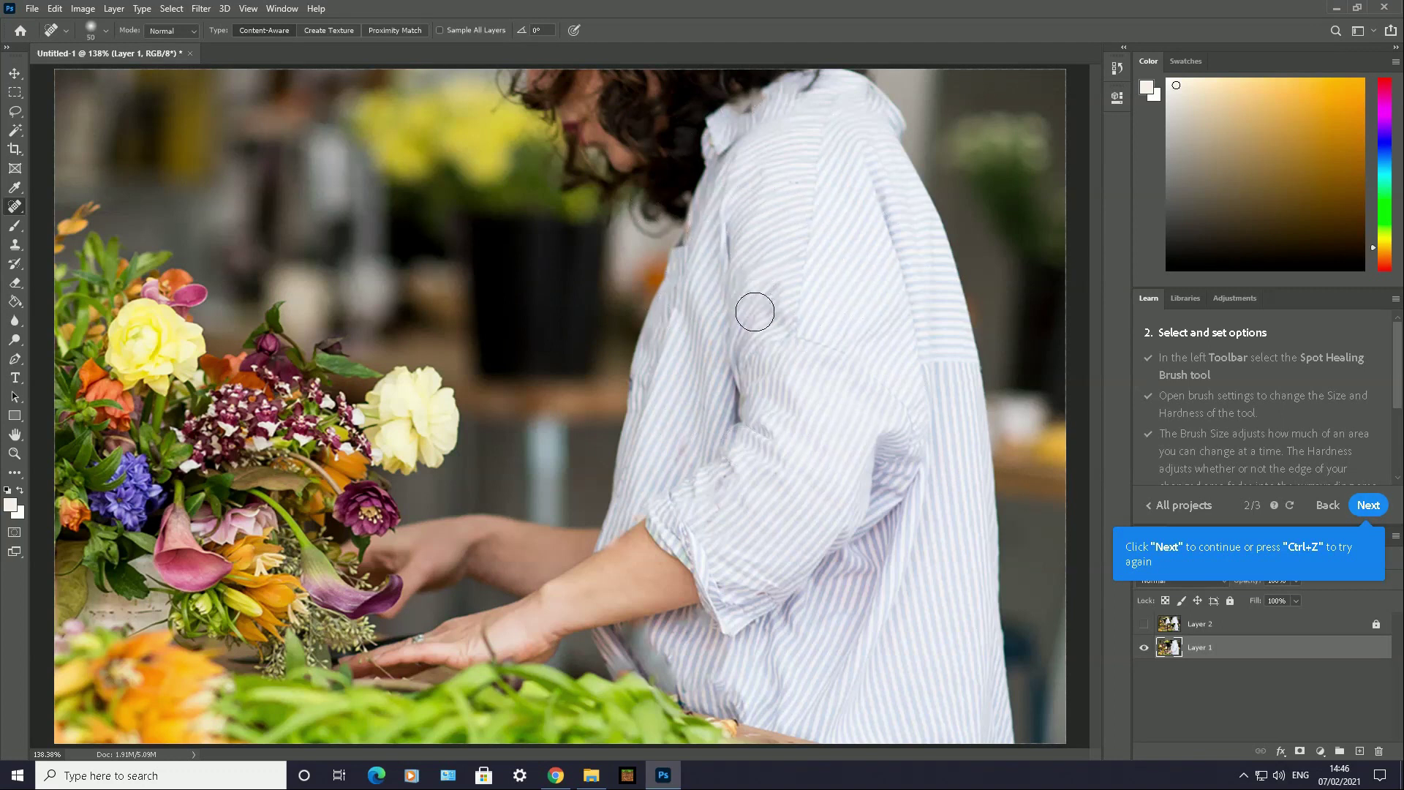
- Retouch the shirt front and the discoloured inner fold of the sleeve in close-up with the Spot Healing Brush
scroll(755, 312, up, 5)
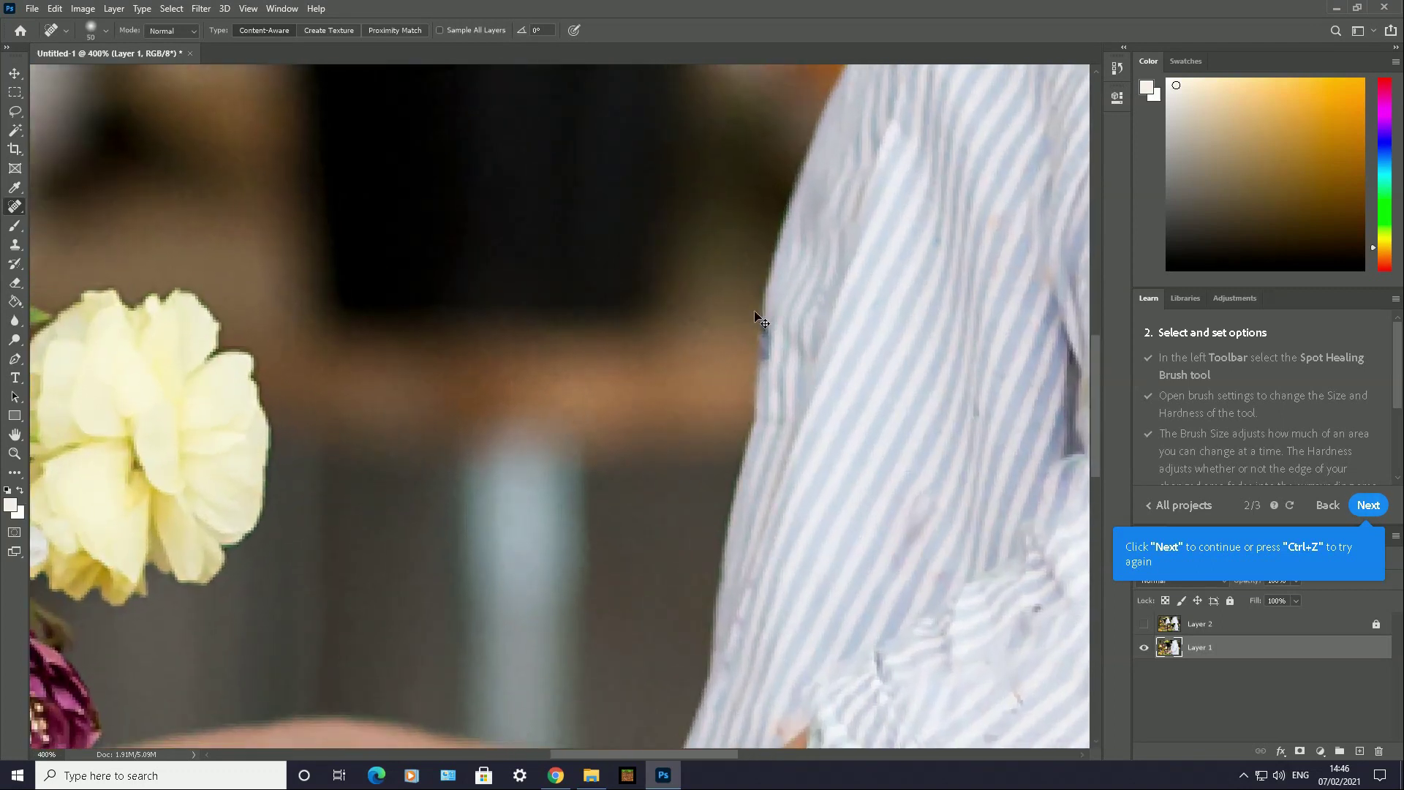
drag(923, 469, 896, 560)
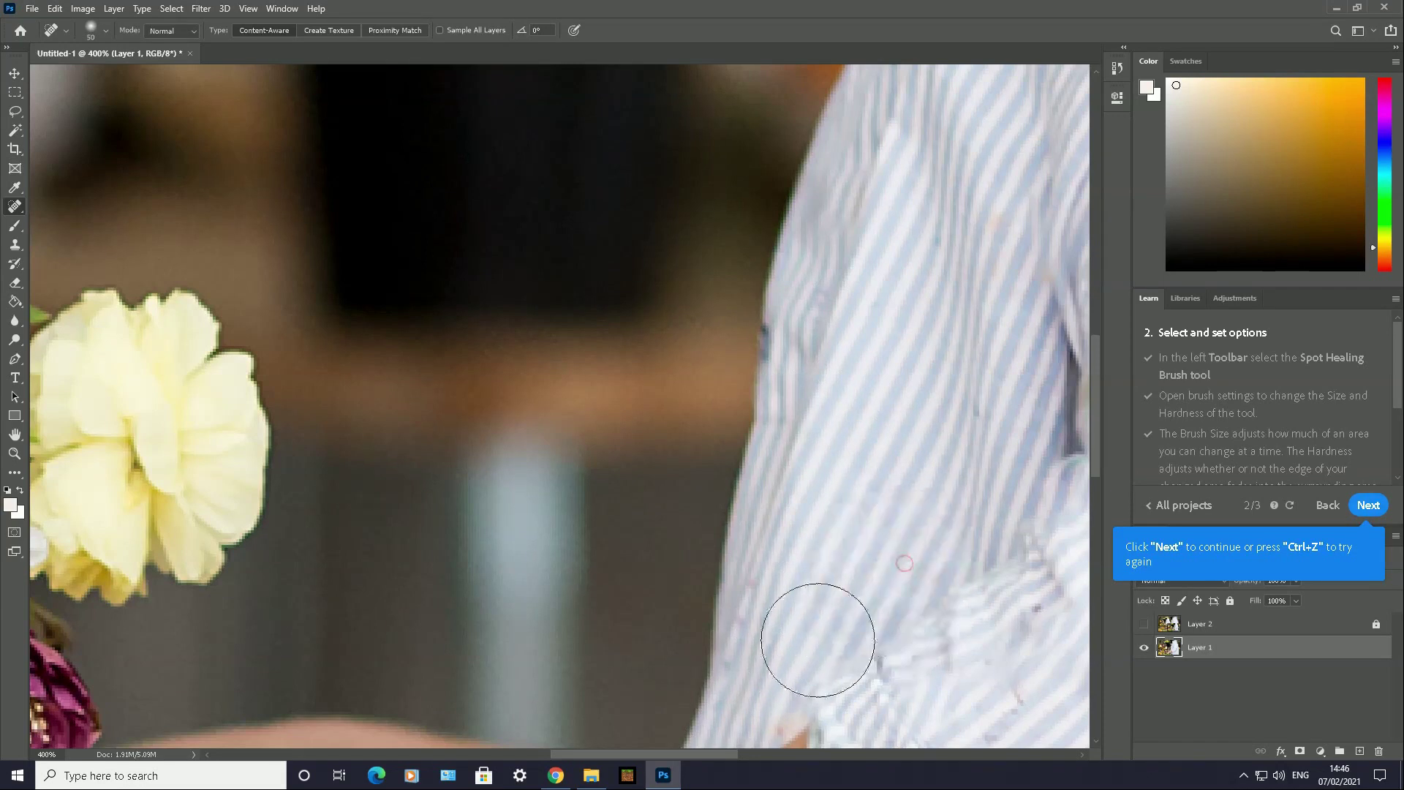
click(517, 752)
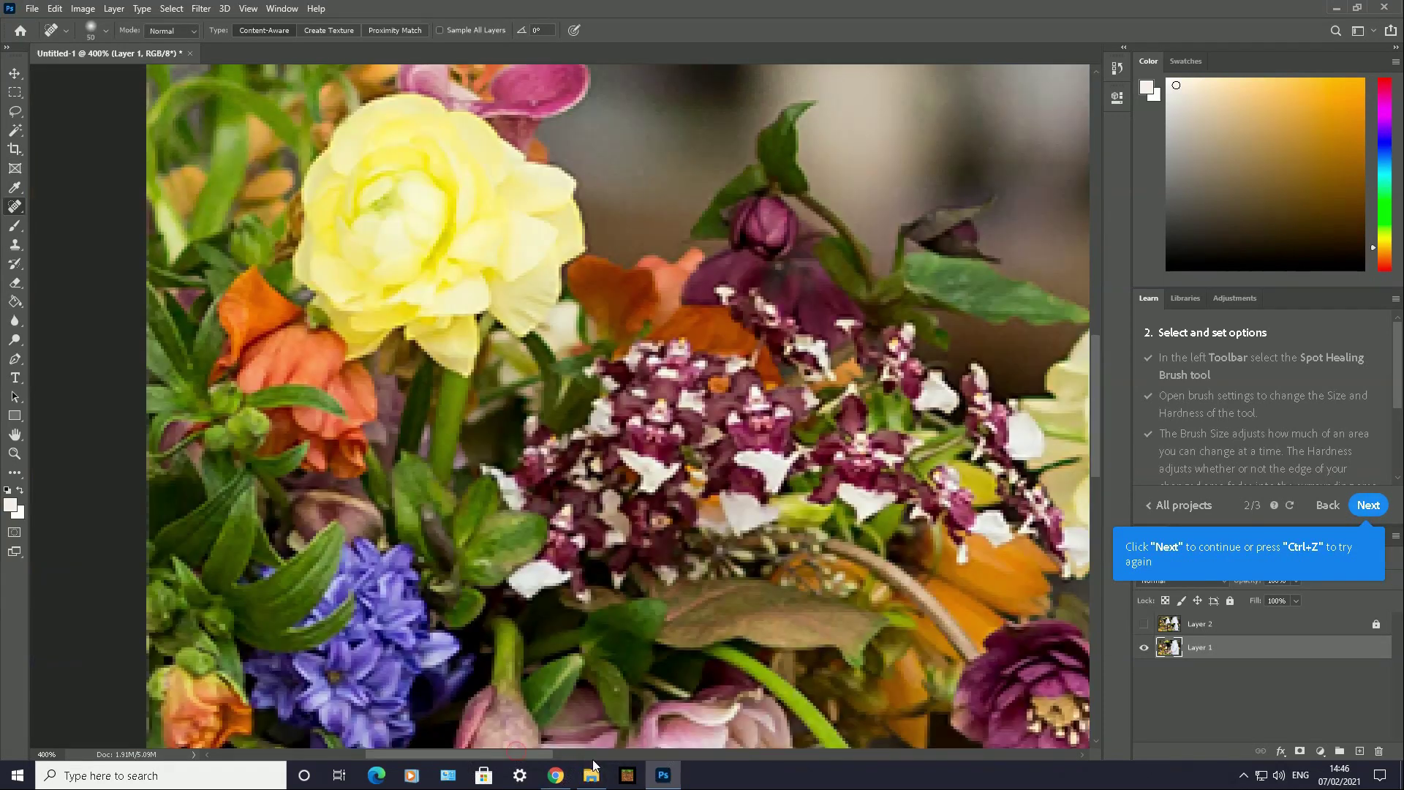
drag(551, 753, 864, 744)
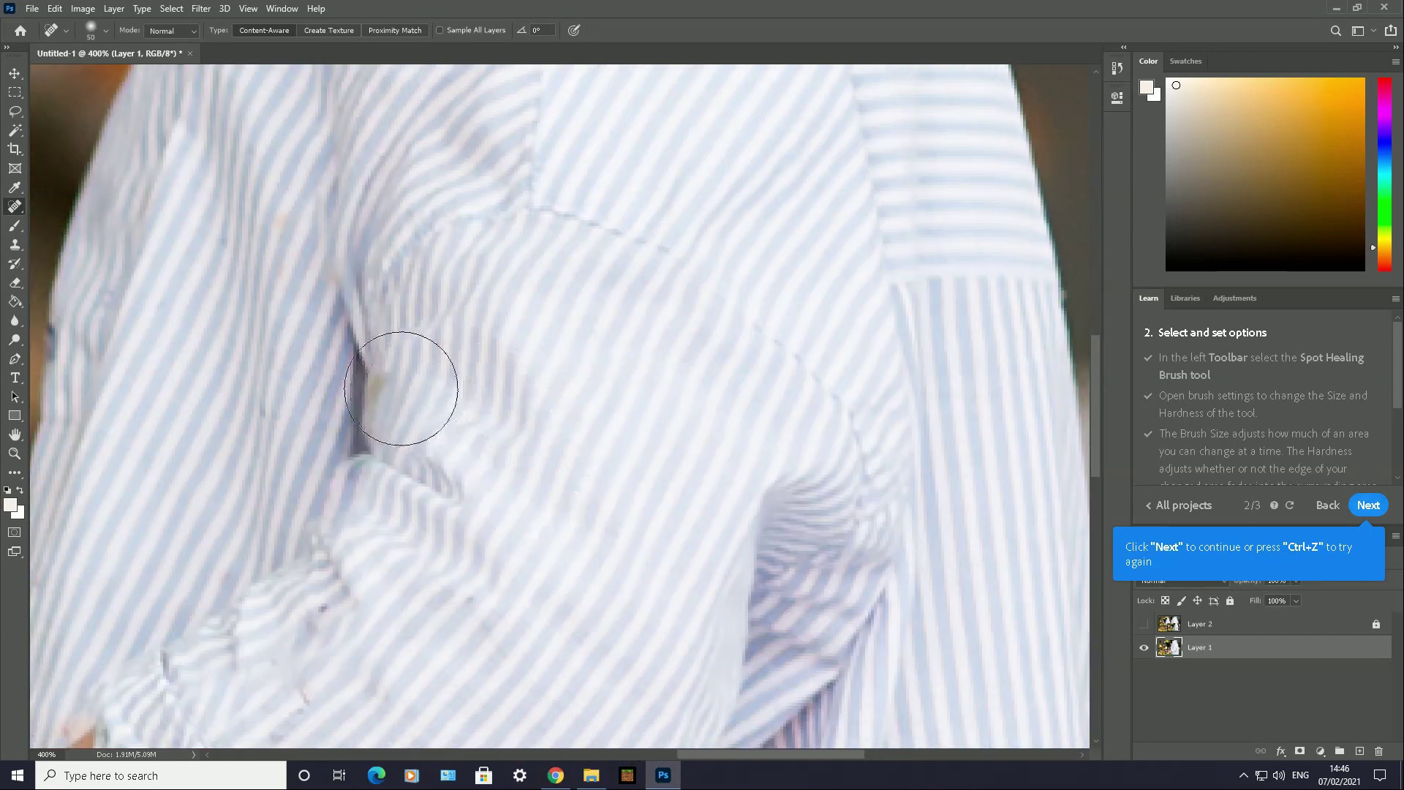
drag(400, 390, 388, 428)
drag(385, 373, 375, 420)
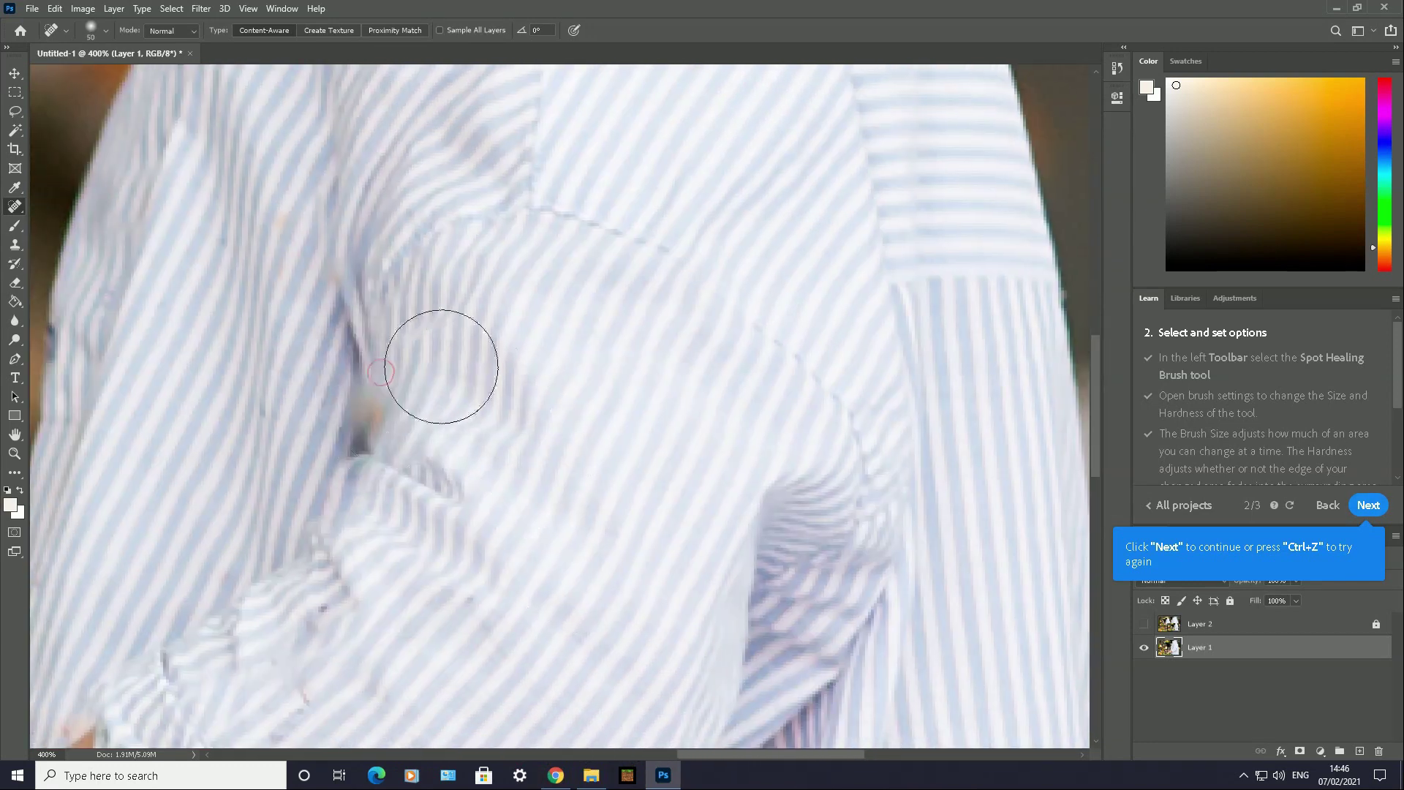
mouse_move(441, 366)
mouse_down()
mouse_move(439, 400)
mouse_move(362, 465)
mouse_up()
drag(384, 344, 366, 428)
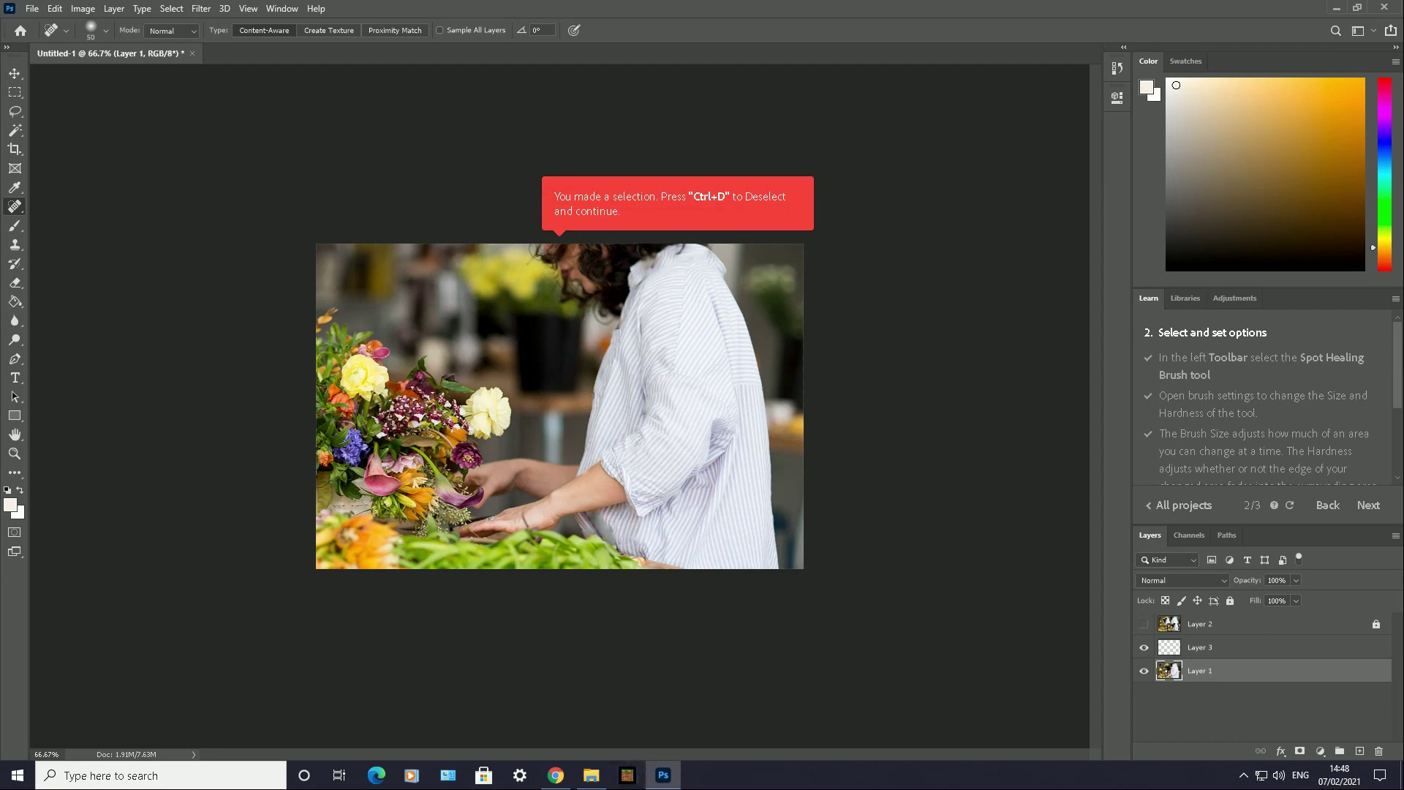
click(1243, 777)
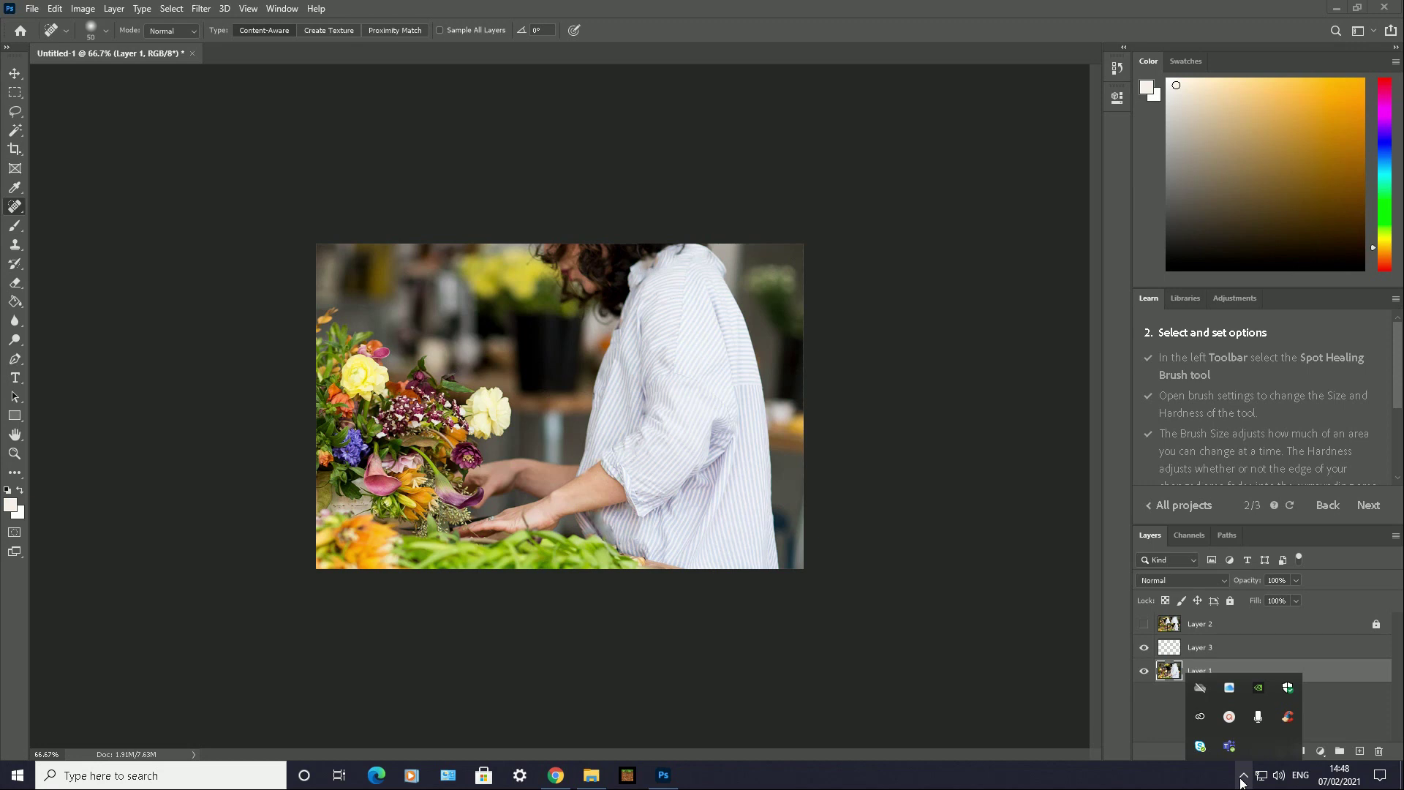
click(1233, 722)
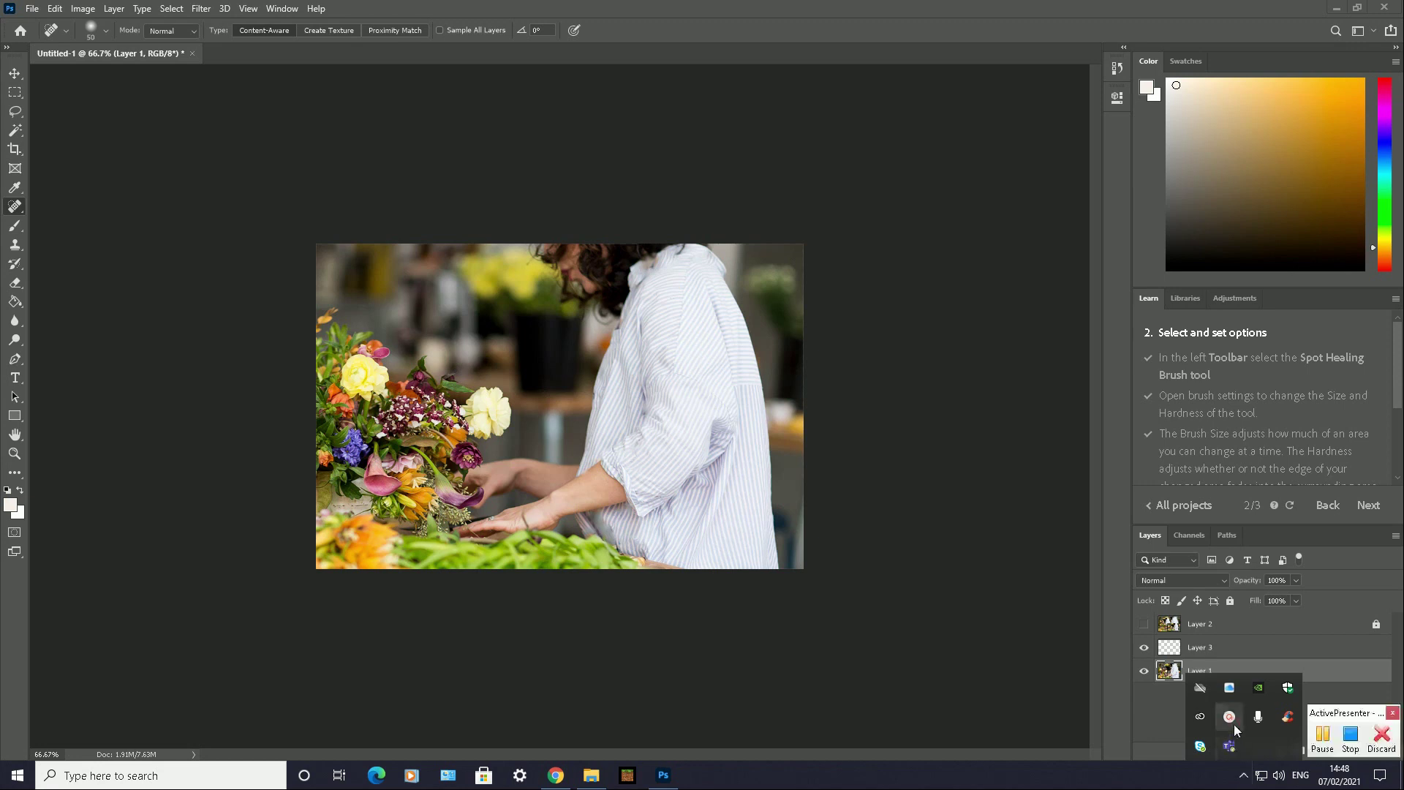